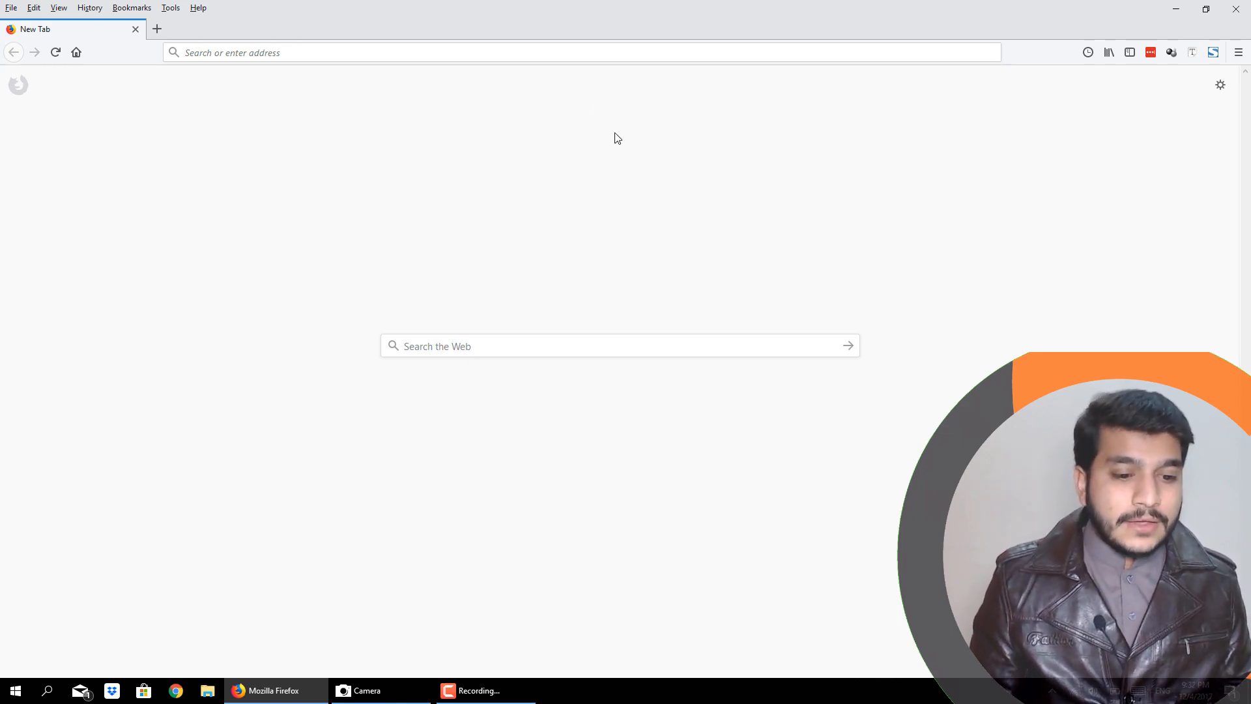
- Search the web for "bitnami for wordpress" and open the bitnami.com/stack/wordpress result
{"action": "left_click", "coordinate": [560, 51]}
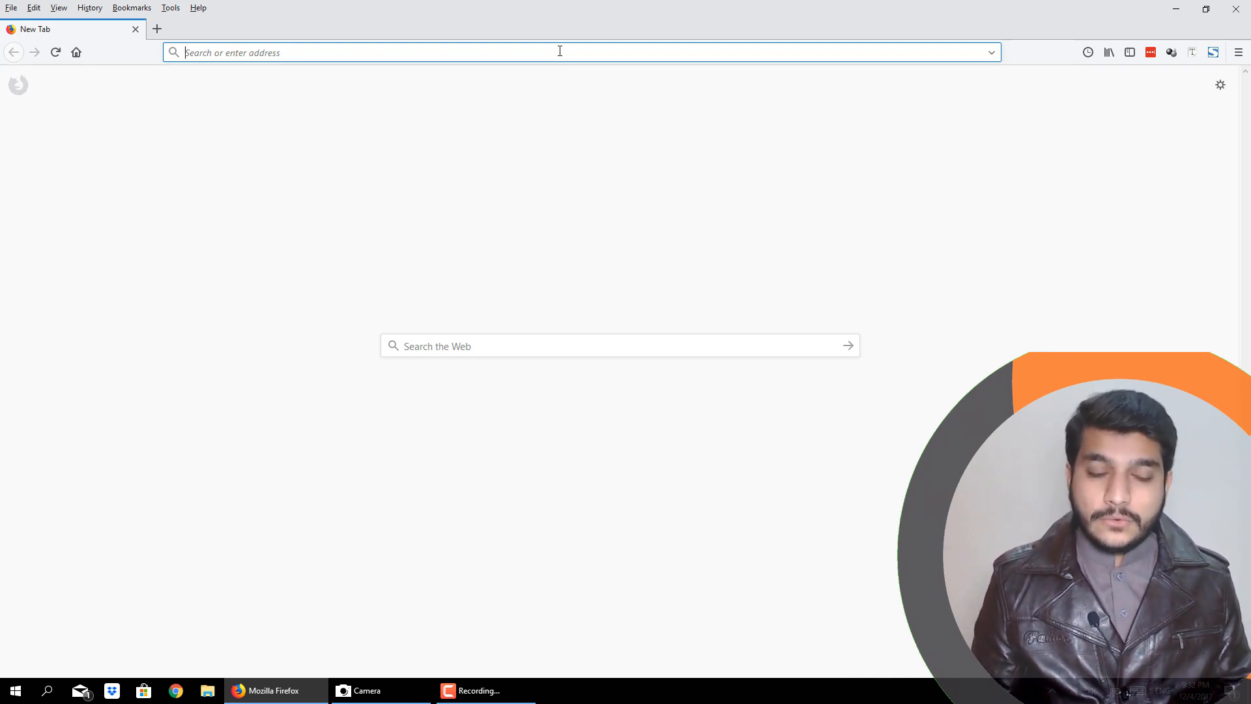
{"action": "type", "text": "bit"}
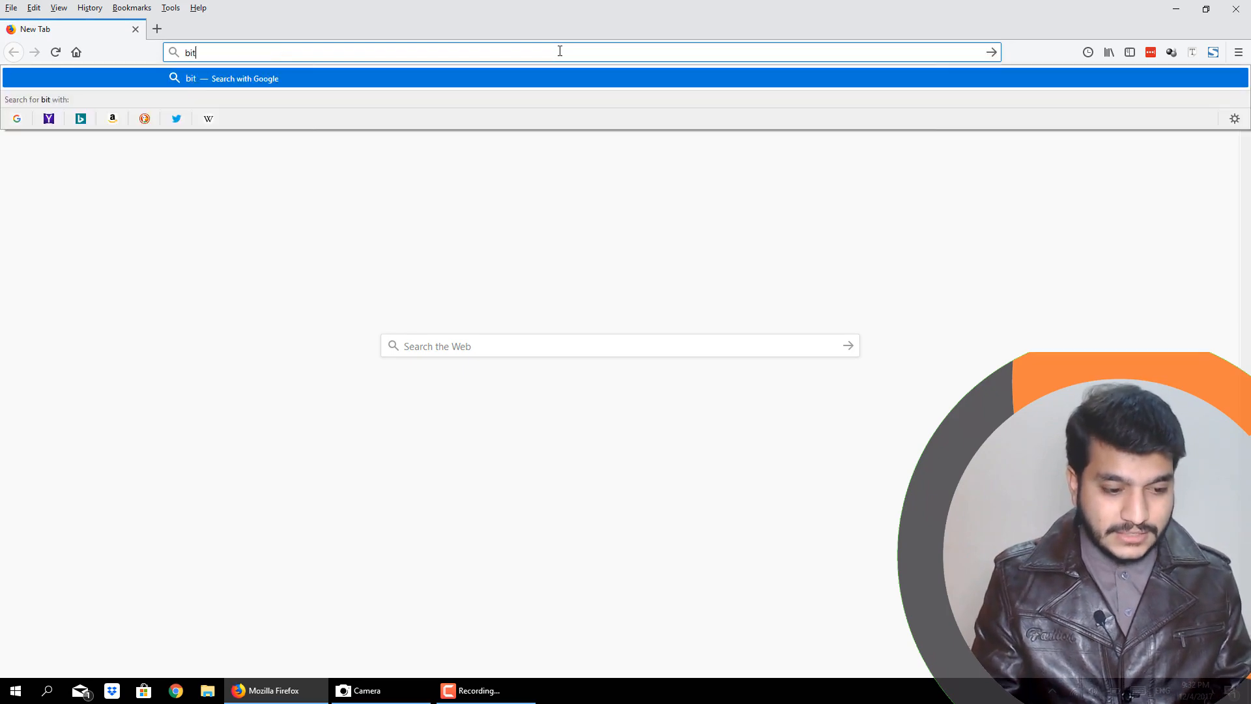
{"action": "type", "text": "nami for wordpress"}
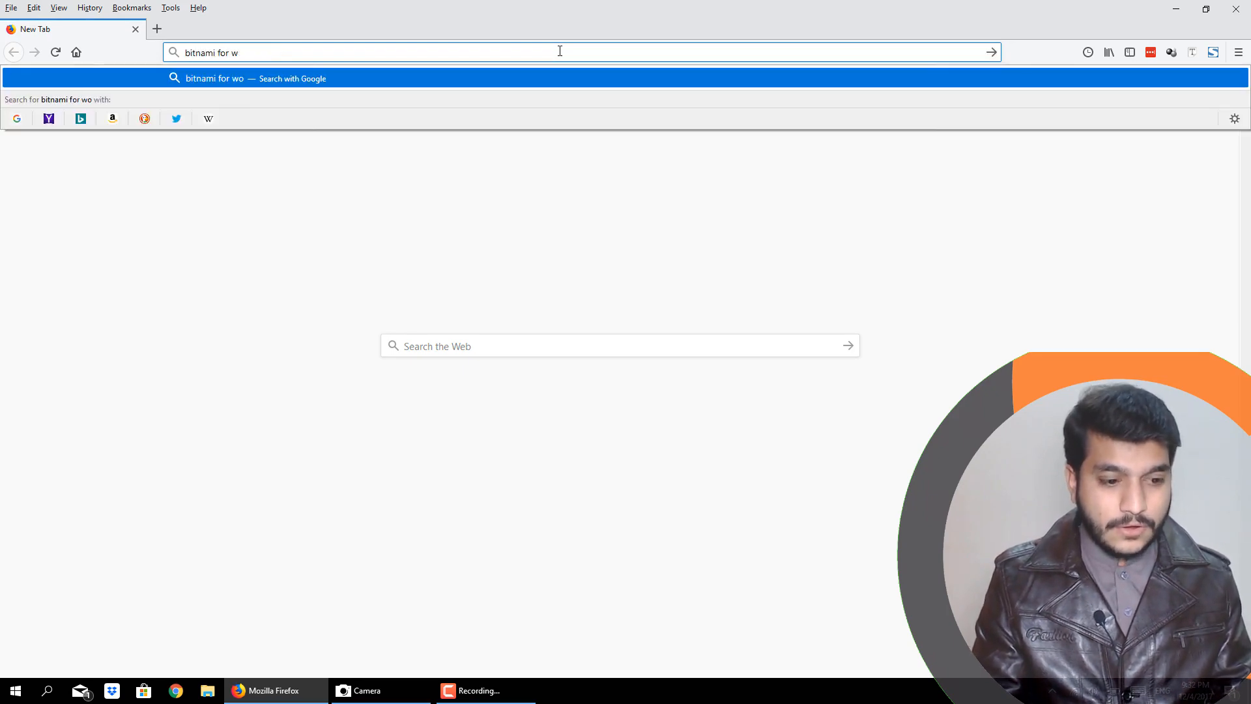
{"action": "key", "text": "Return"}
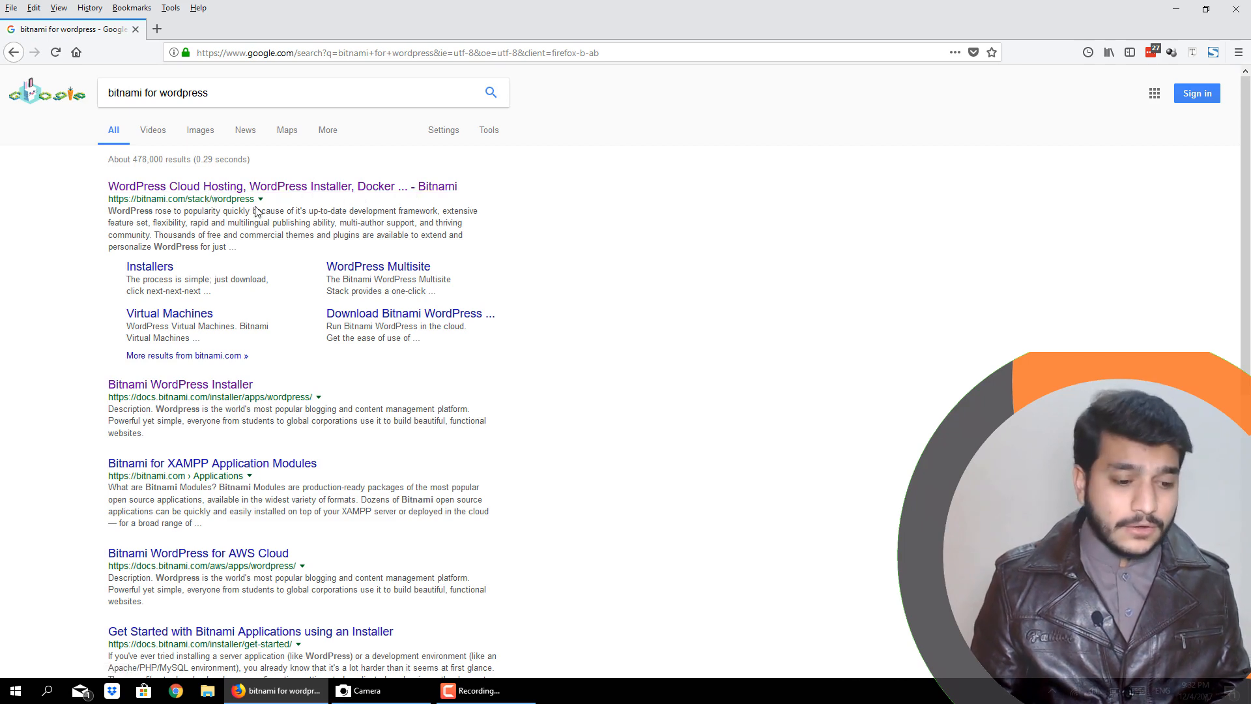
{"action": "left_click", "coordinate": [171, 198]}
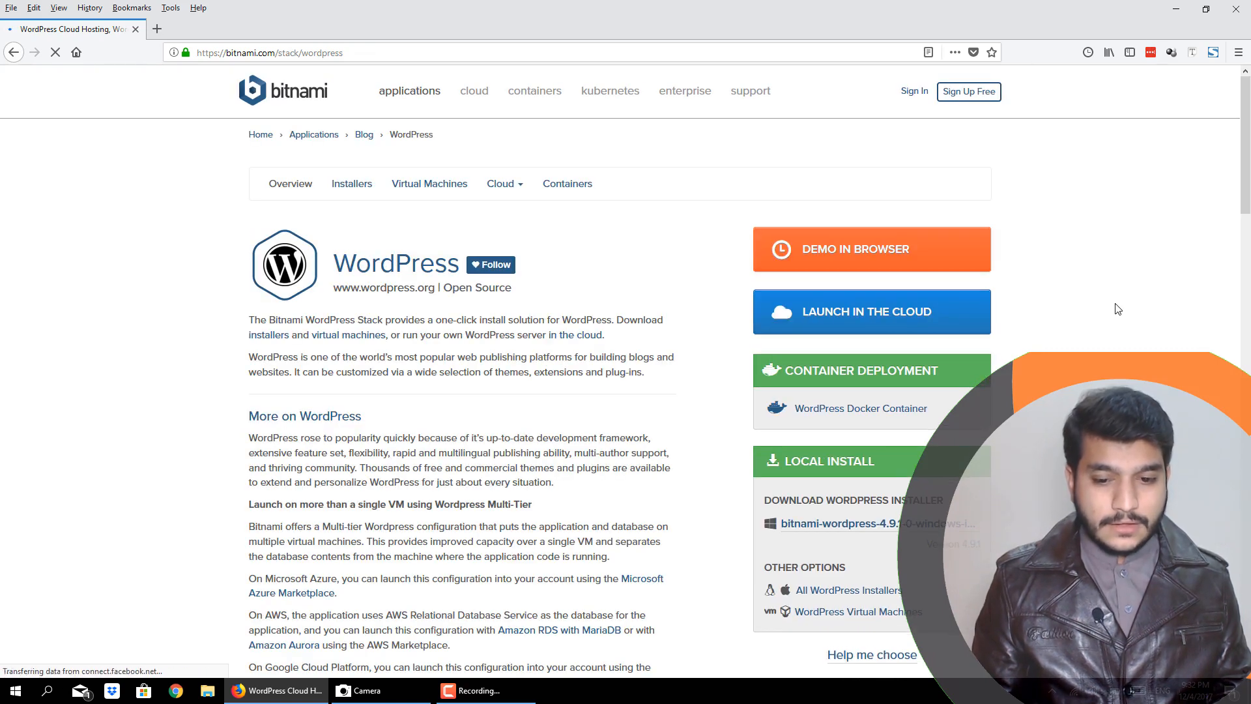
- Download the Windows WordPress installer bitnami-wordpress-4.9.1-0-windows-installer.exe without signing in, saving the file
{"action": "scroll", "coordinate": [1118, 306], "scroll_direction": "down", "scroll_amount": 3}
{"action": "scroll", "coordinate": [1118, 298], "scroll_direction": "down", "scroll_amount": 3}
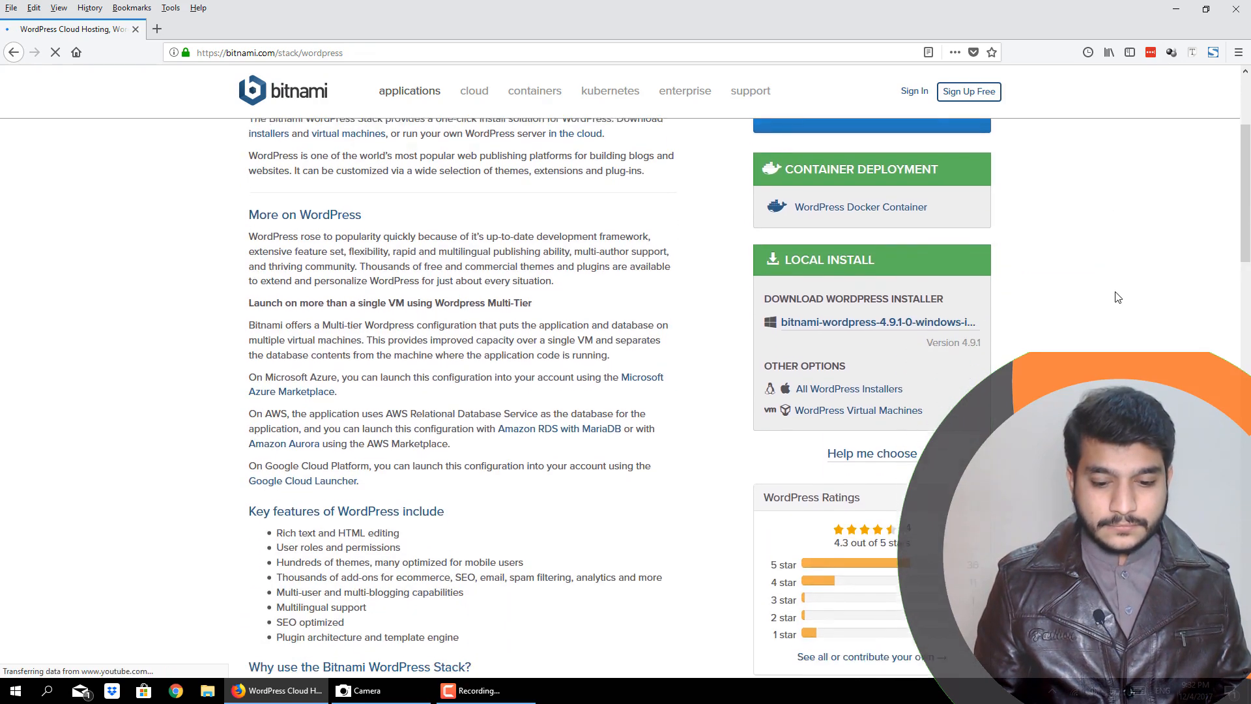
{"action": "scroll", "coordinate": [1118, 298], "scroll_direction": "up", "scroll_amount": 3}
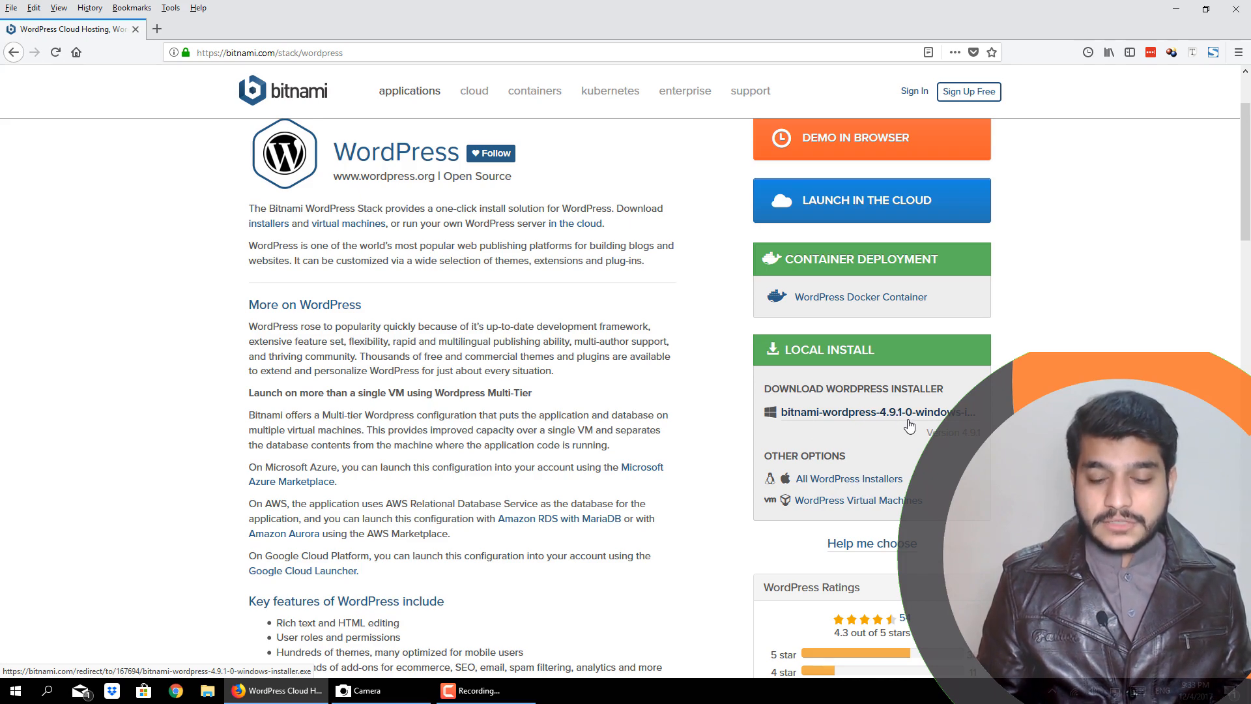
{"action": "left_click", "coordinate": [873, 413]}
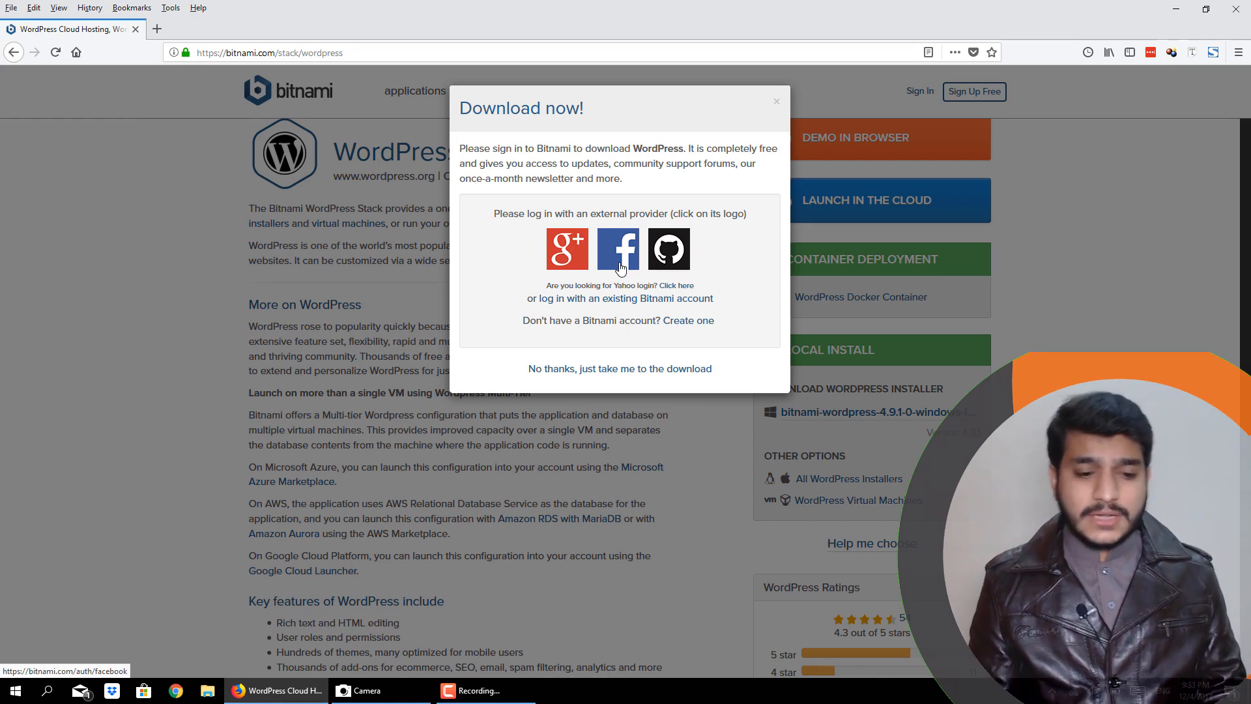
{"action": "left_click", "coordinate": [579, 369]}
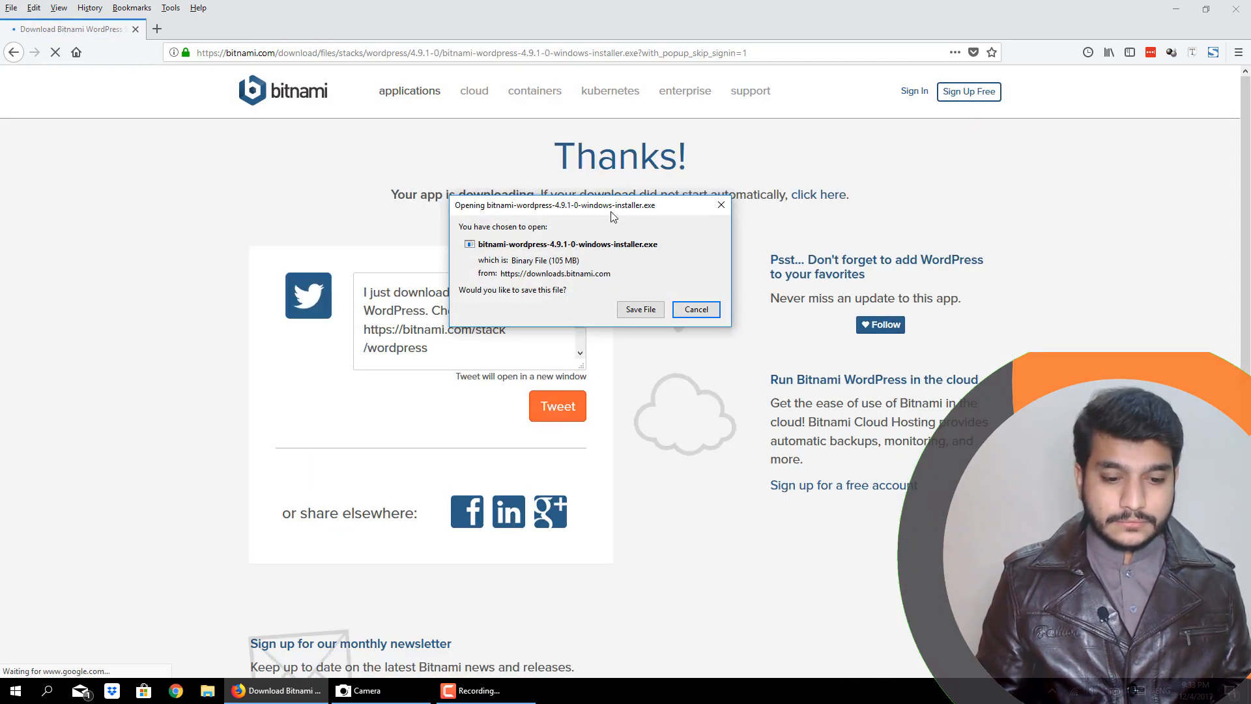
{"action": "left_click_drag", "start_coordinate": [602, 216], "coordinate": [770, 220]}
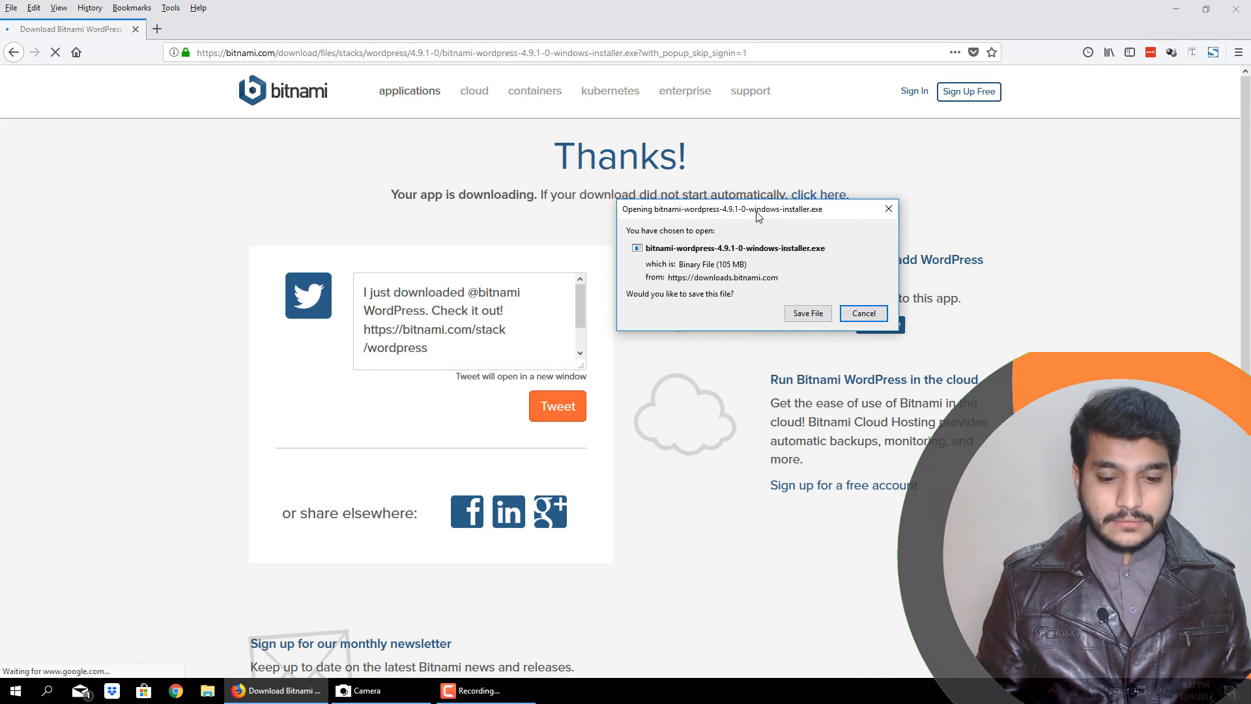
{"action": "left_click", "coordinate": [798, 312]}
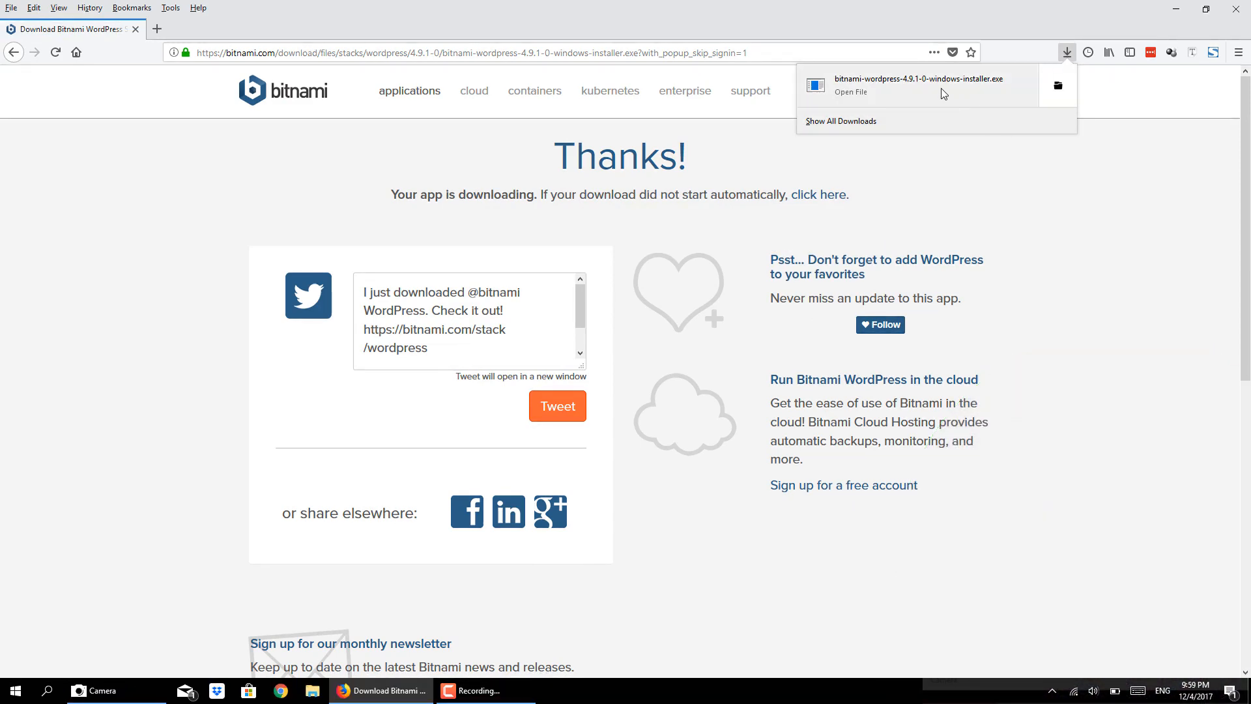
- Launch the downloaded bitnami-wordpress-4.9.1-0-windows-installer.exe and accept English as the installation language
{"action": "left_click", "coordinate": [877, 122]}
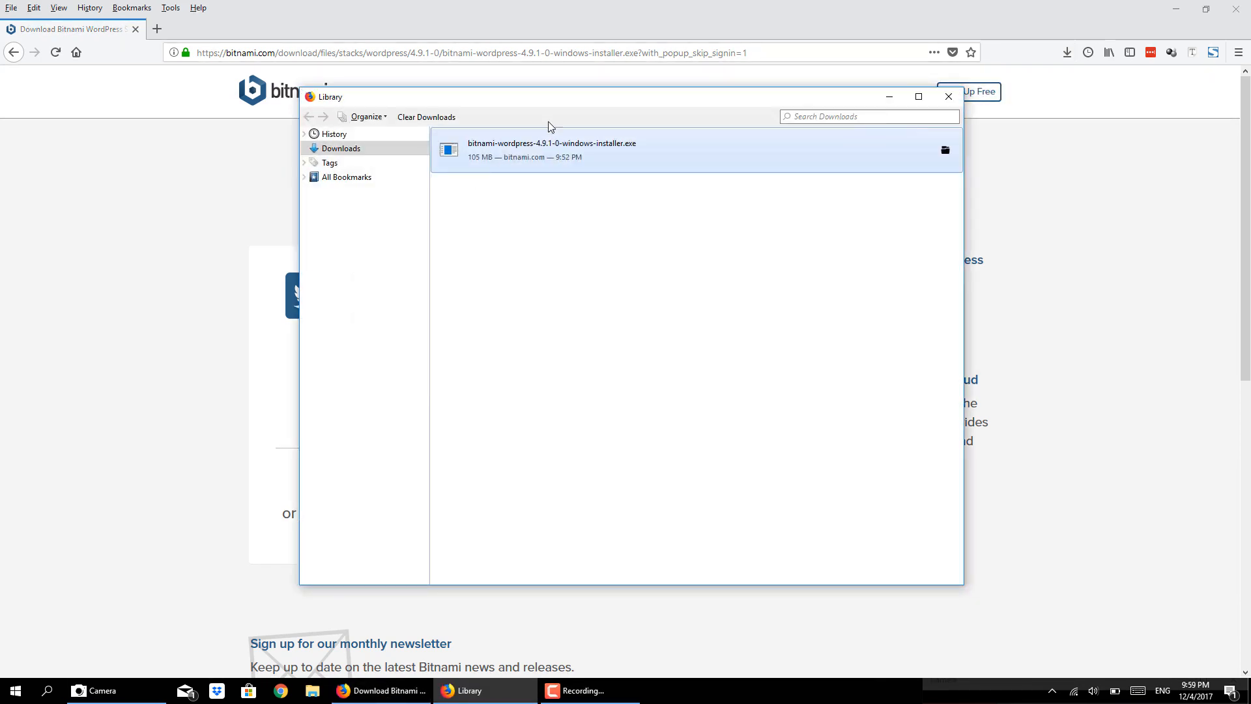
{"action": "double_click", "coordinate": [544, 161]}
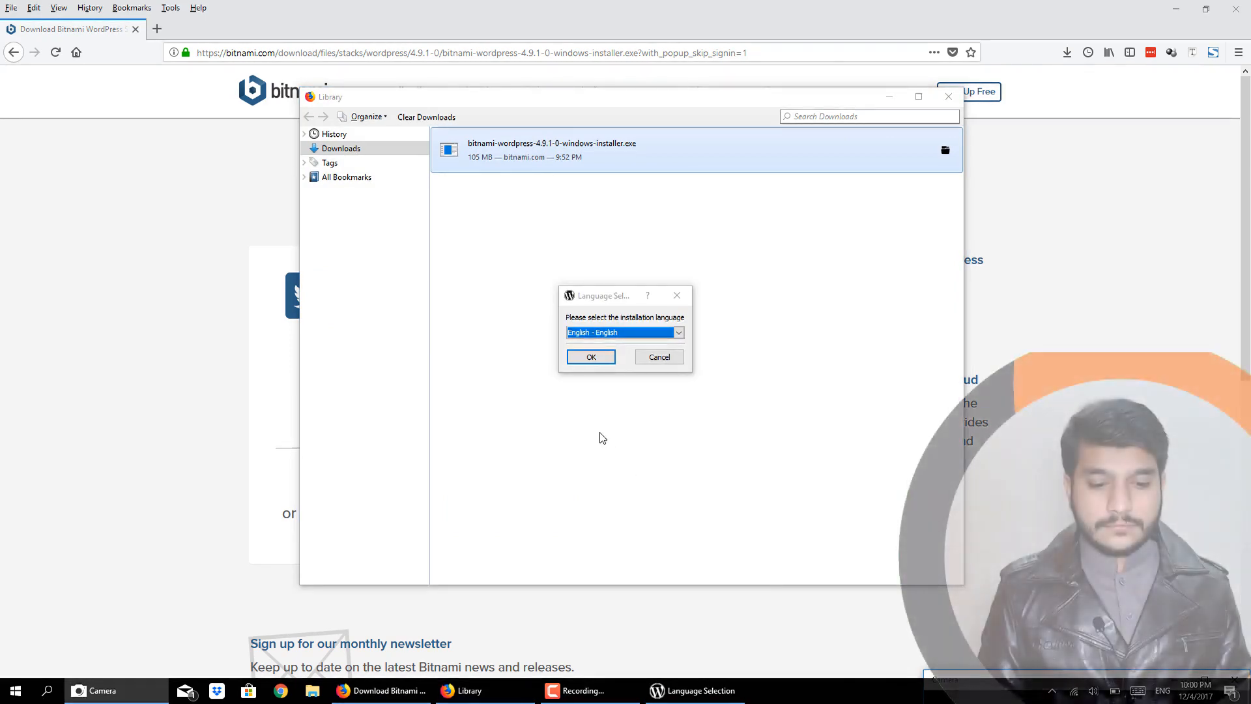
{"action": "left_click", "coordinate": [582, 366]}
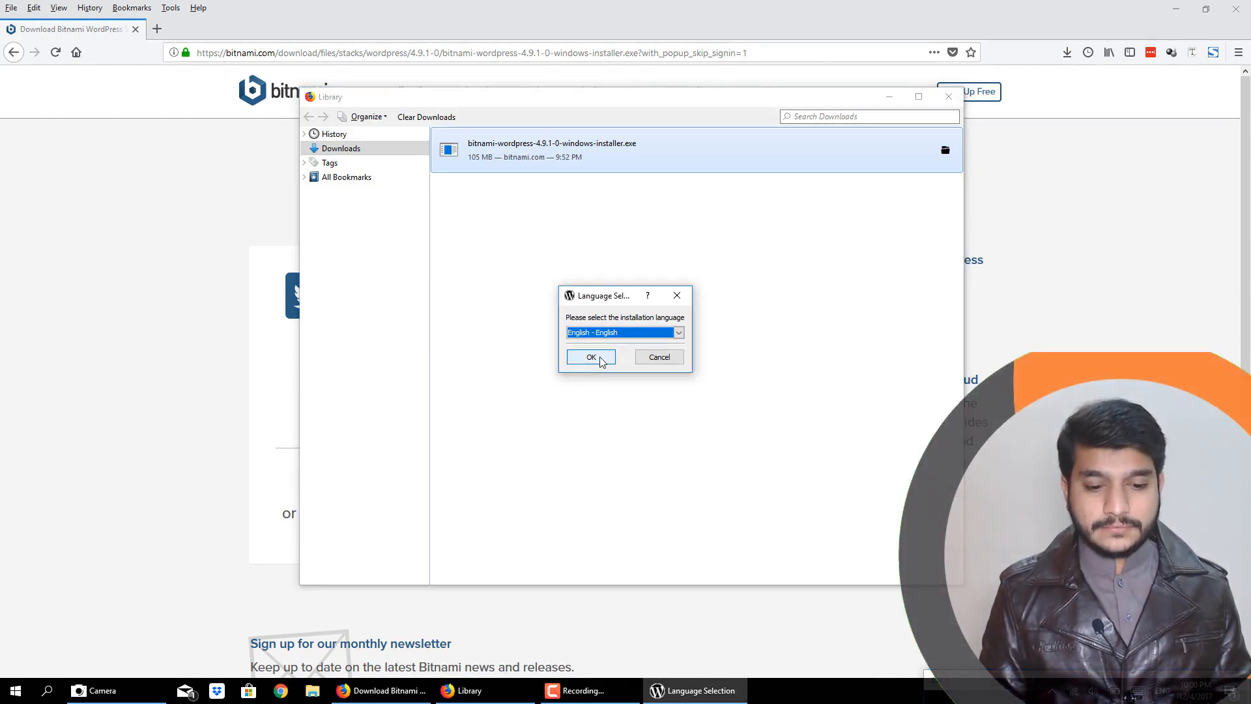
{"action": "left_click", "coordinate": [599, 360]}
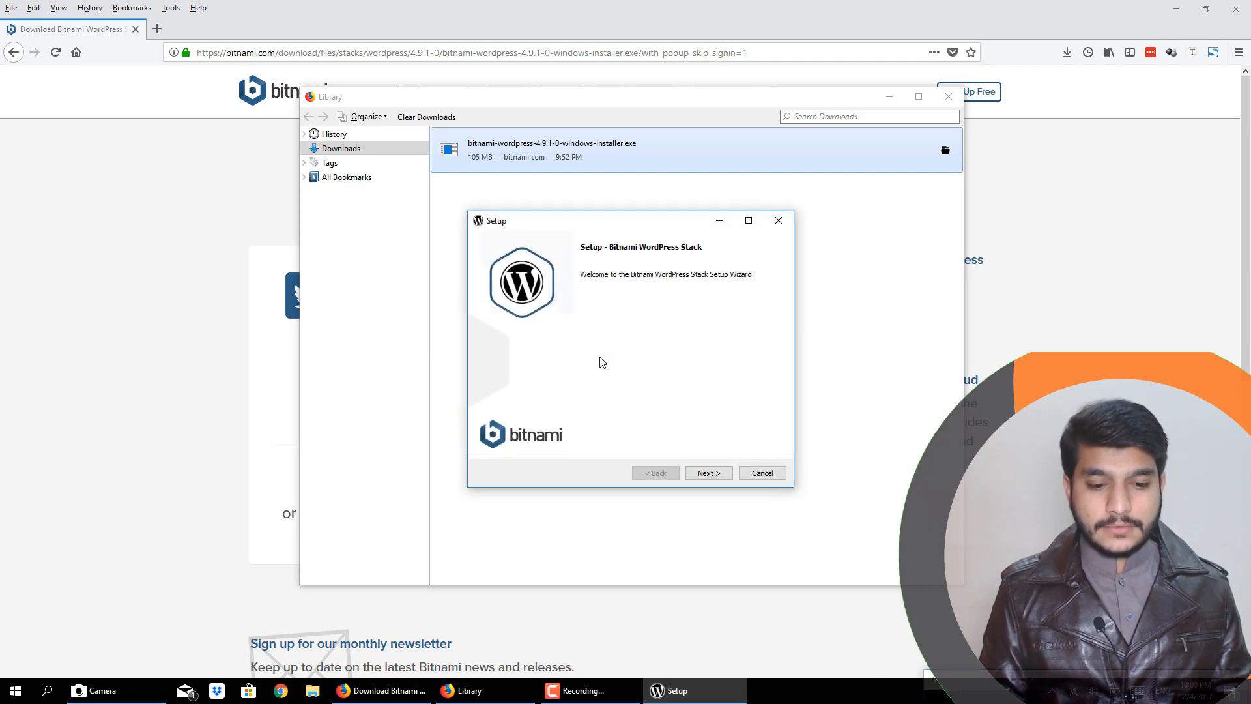
- Start the Bitnami WordPress Stack setup and accept the WordPress and PhpMyAdmin components
{"action": "left_click_drag", "start_coordinate": [538, 226], "coordinate": [559, 230]}
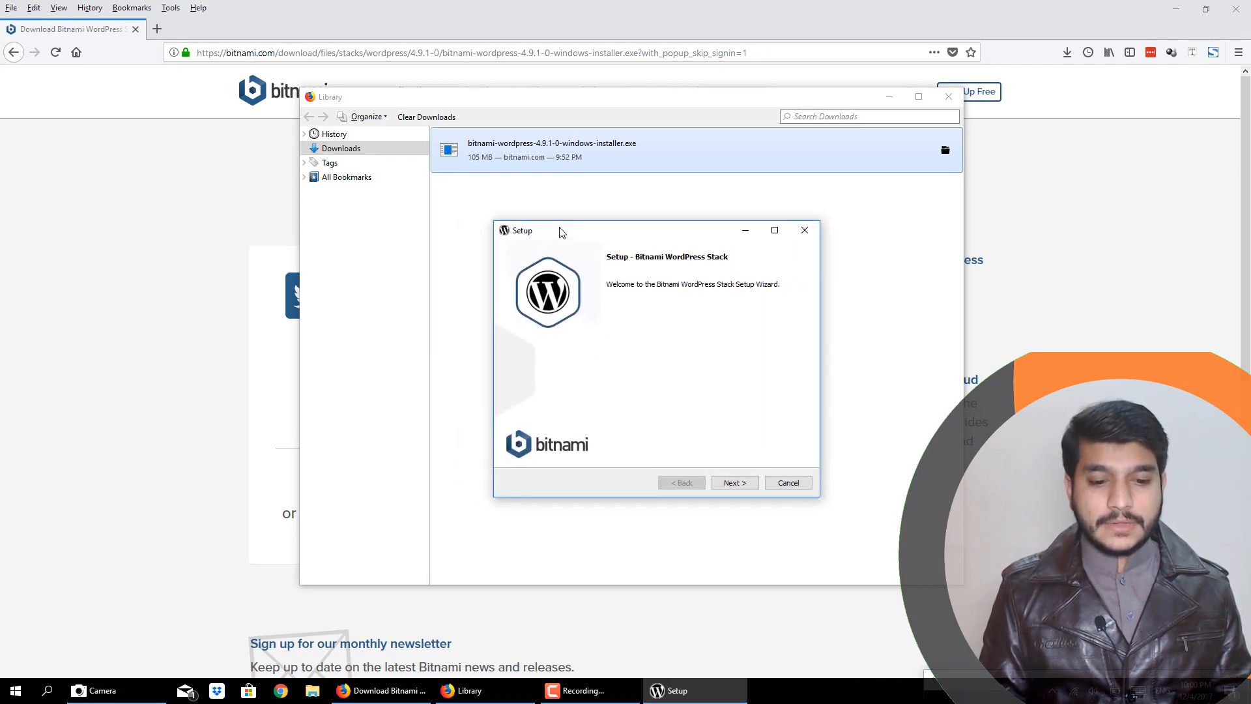
{"action": "left_click", "coordinate": [729, 478]}
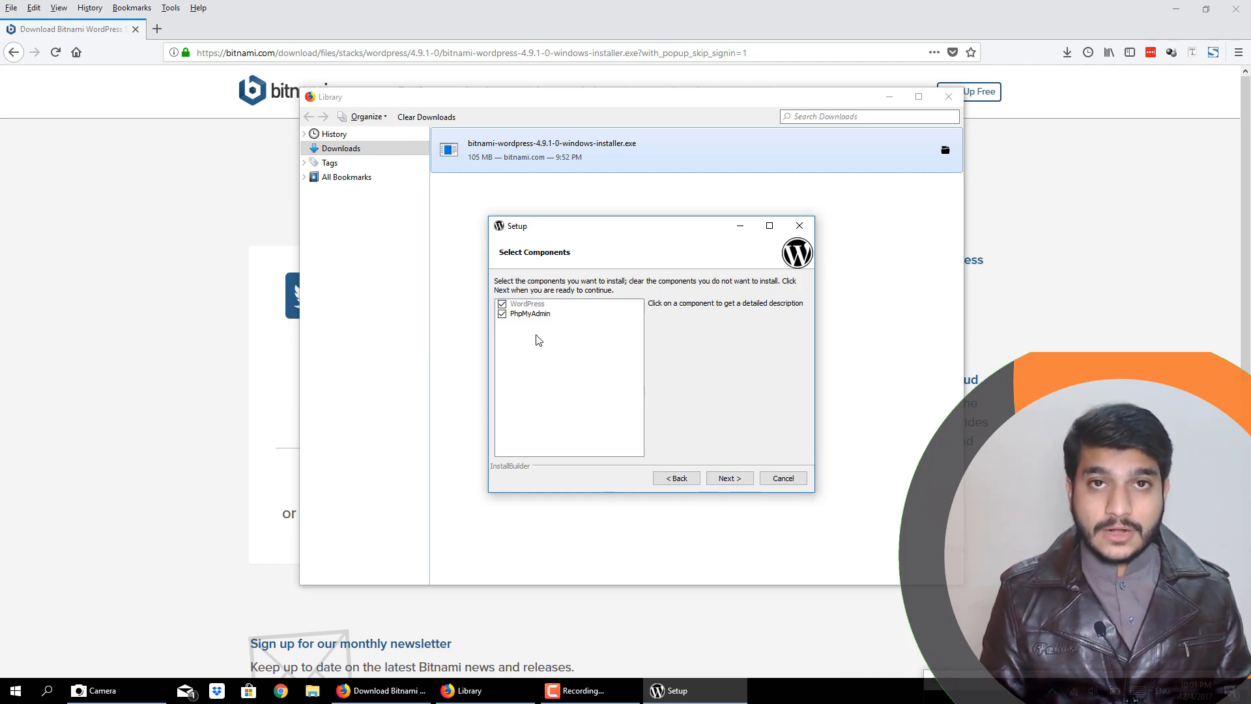
{"action": "left_click", "coordinate": [741, 480]}
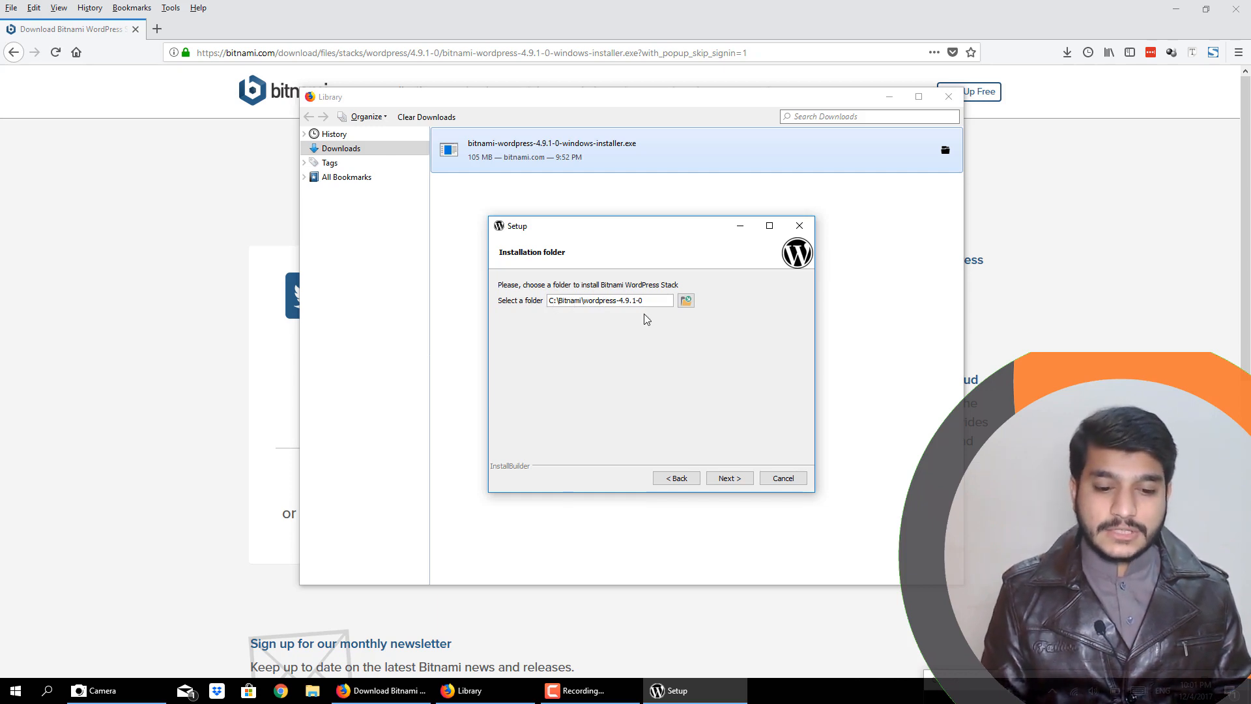
- Set the installation folder to C:\Bitnami\wordpress and continue to the admin account creation
{"action": "left_click_drag", "start_coordinate": [617, 302], "coordinate": [649, 306]}
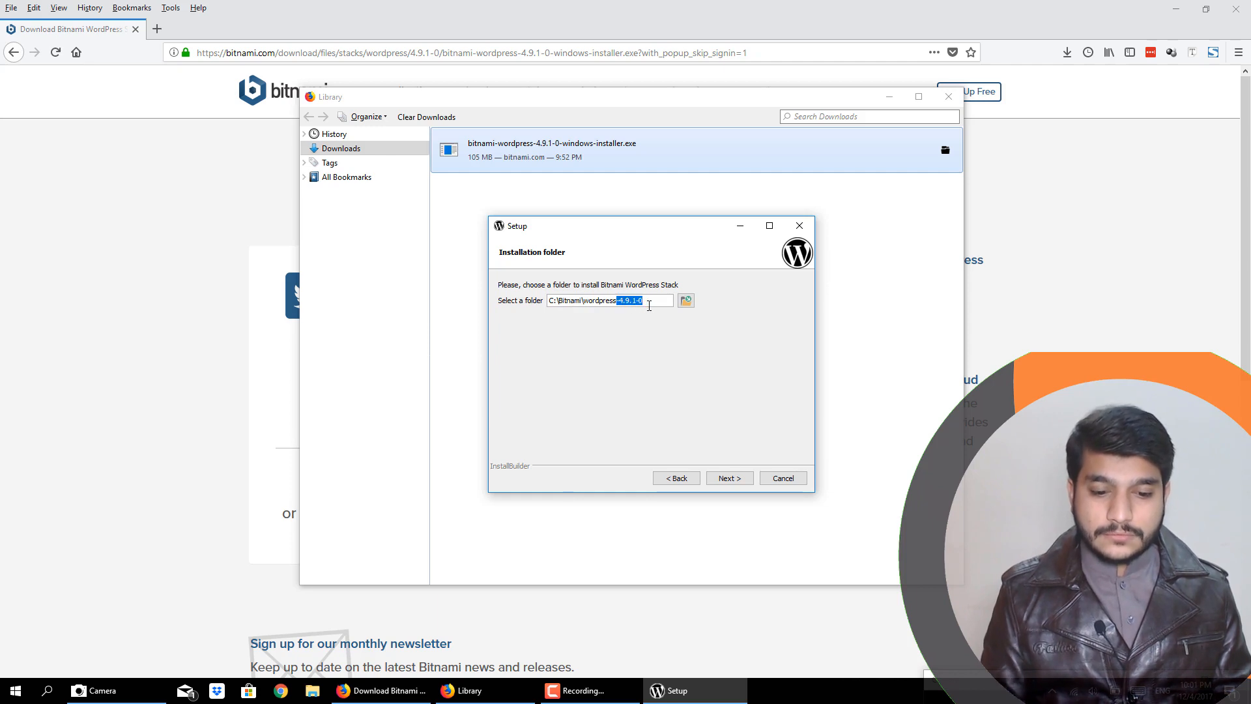
{"action": "key", "text": "BackSpace"}
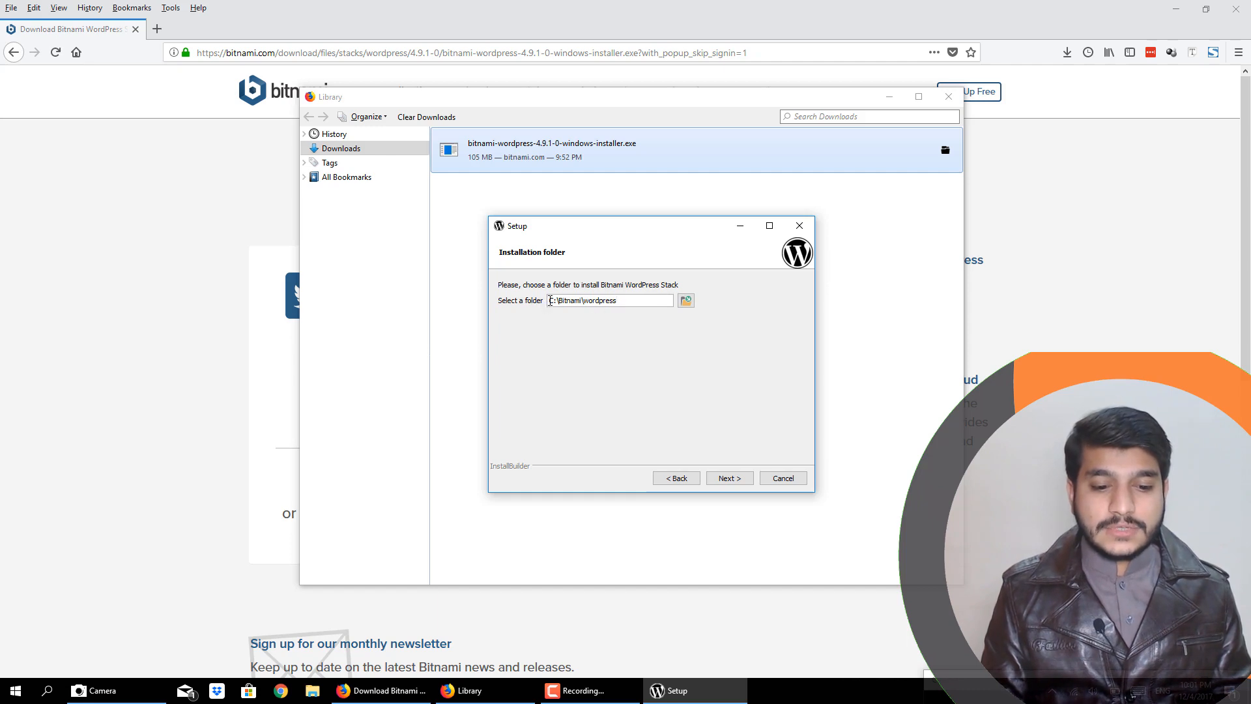
{"action": "left_click", "coordinate": [728, 478]}
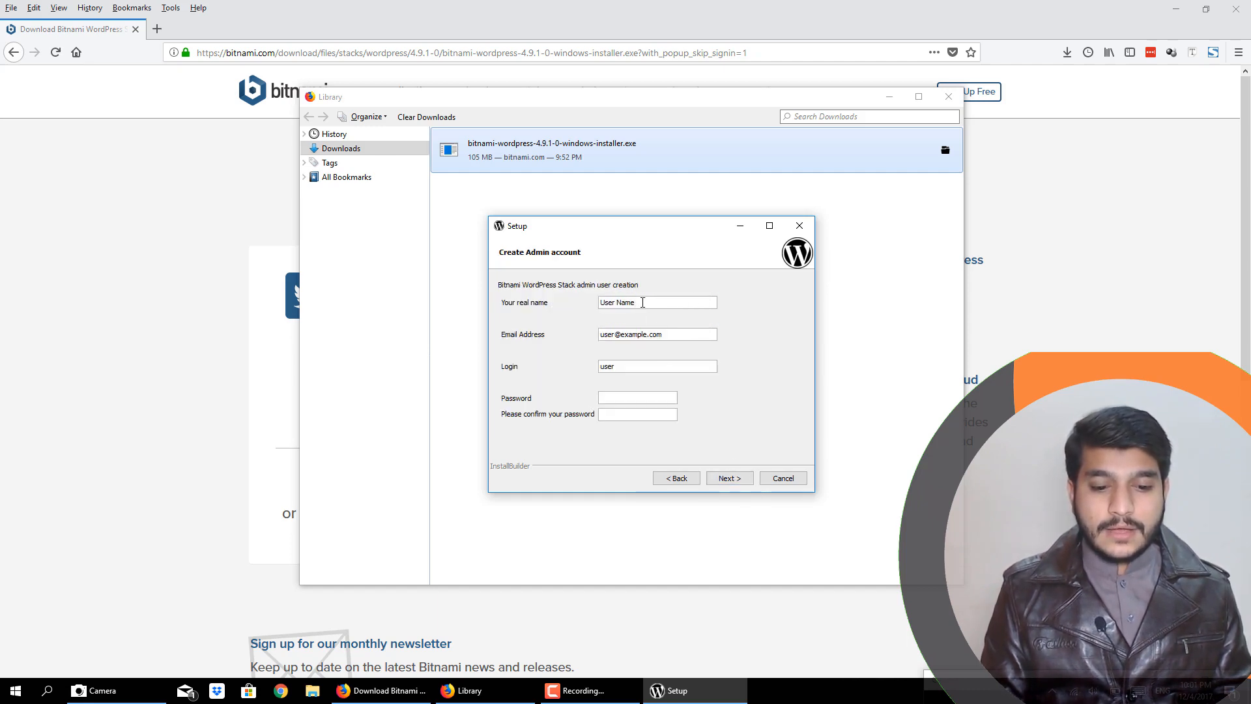
- Replace the placeholder real name of the admin account with the administrator's full name
{"action": "left_click_drag", "start_coordinate": [641, 301], "coordinate": [582, 301]}
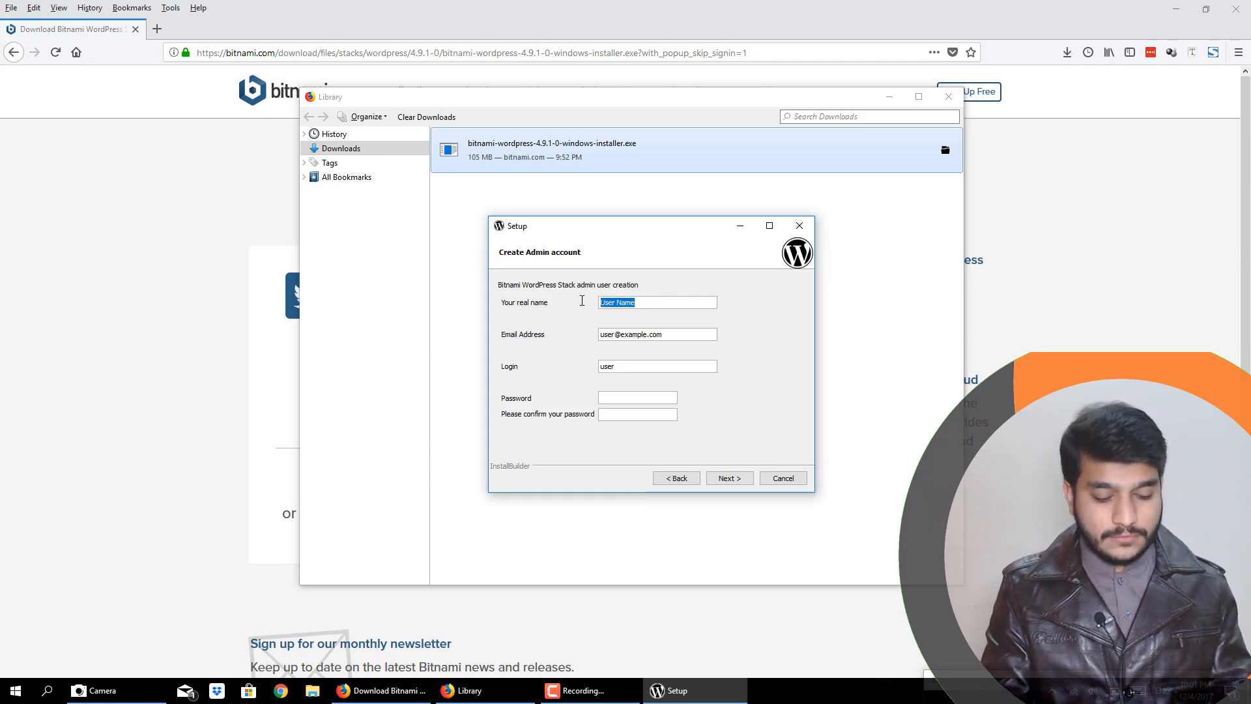
{"action": "key", "text": "BackSpace"}
{"action": "key", "text": "BackSpace"}
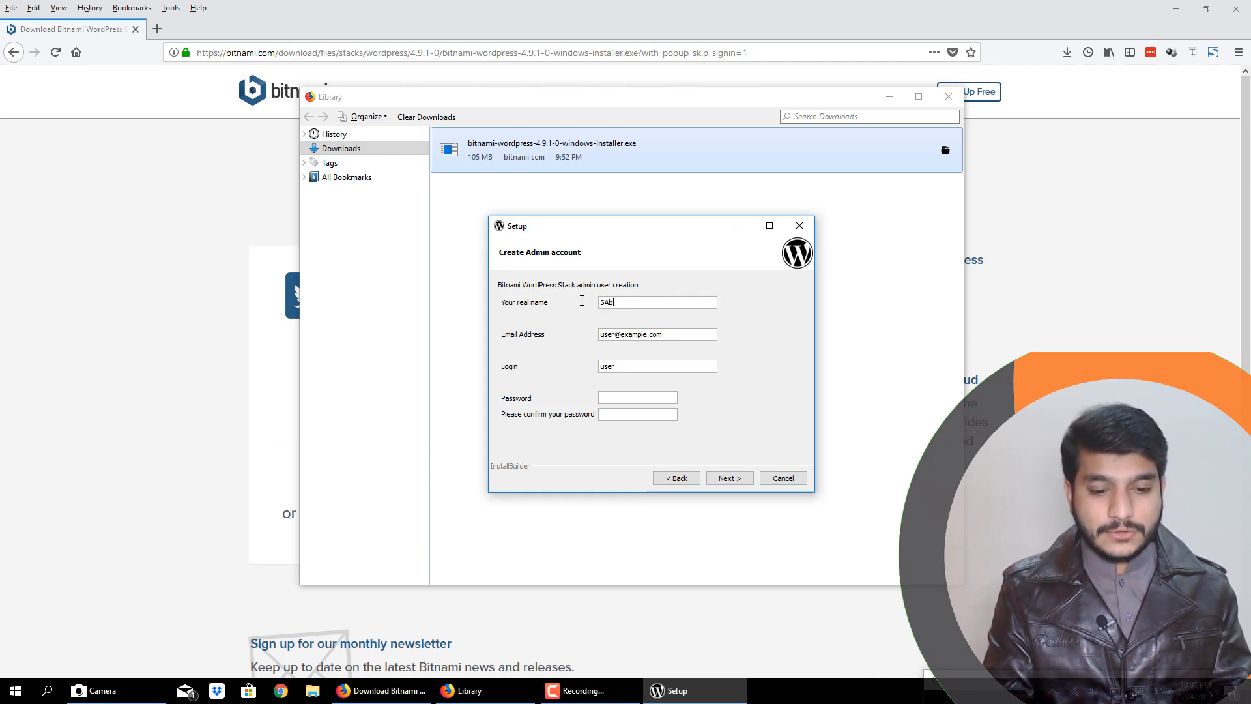
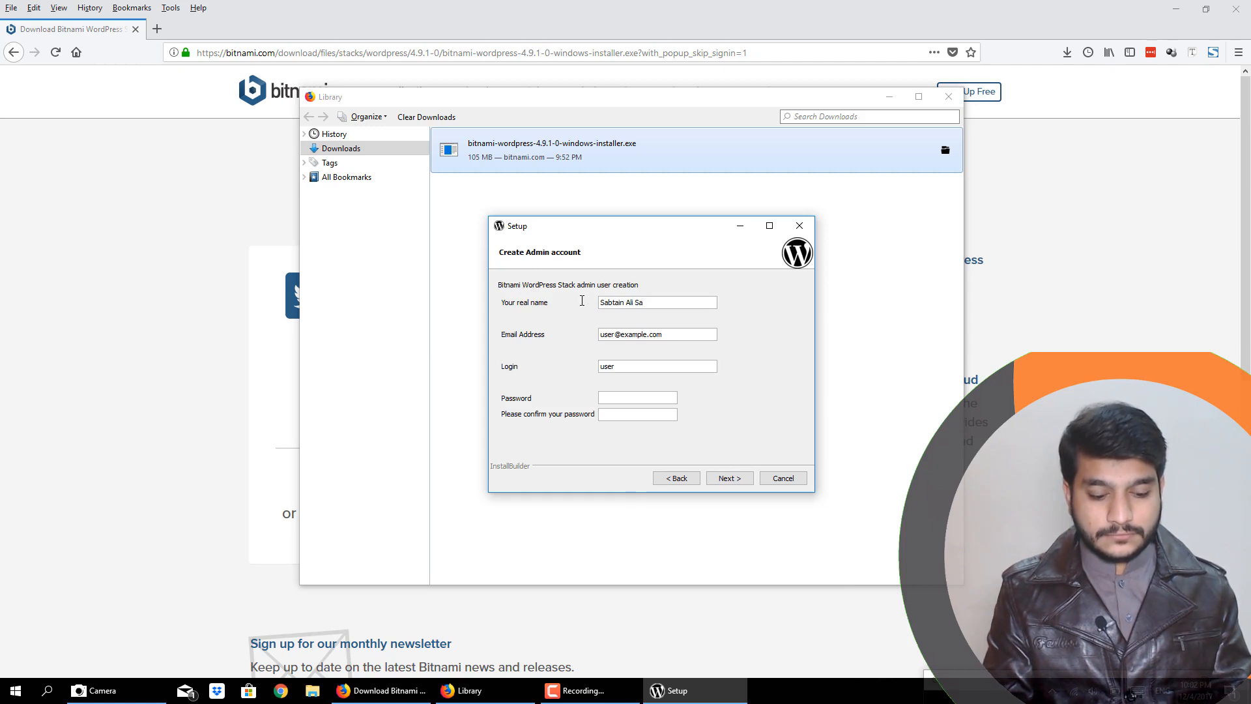
{"action": "key", "text": "Tab"}
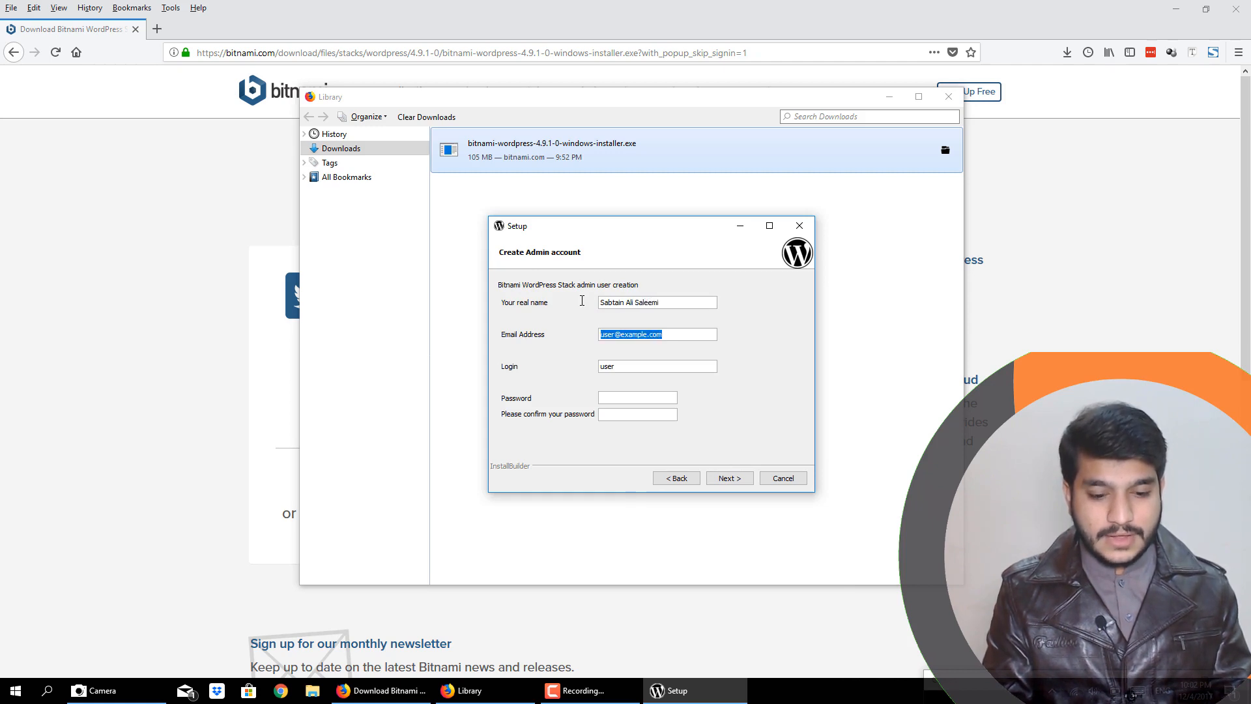
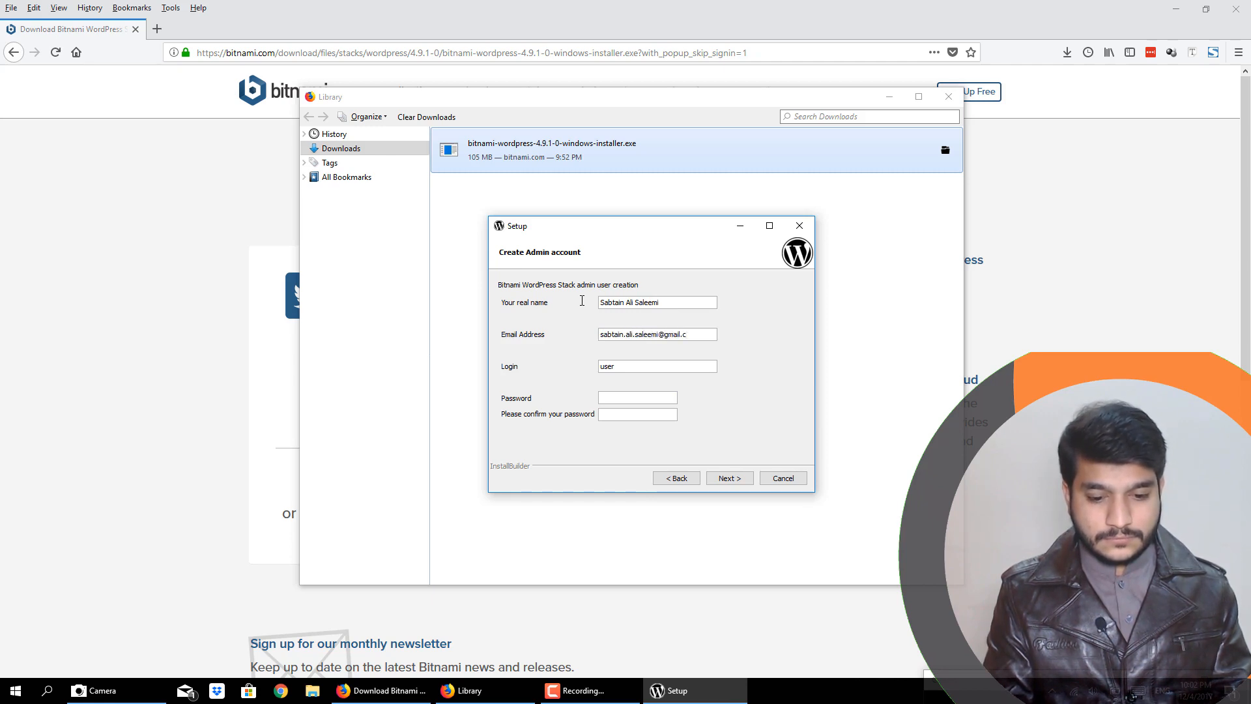
- Replace the placeholder email address of the admin account with the administrator's own email
{"action": "key", "text": "Tab"}
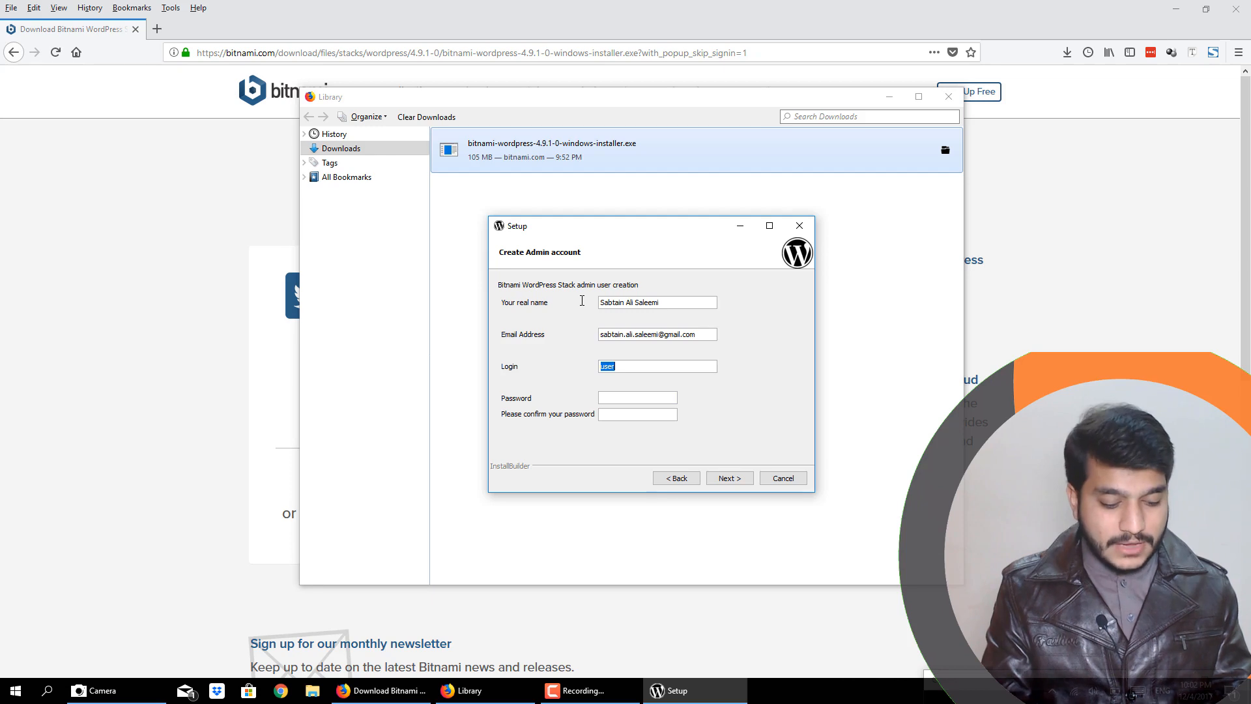
- Set the admin account's login name, enter and confirm the account password, and continue to the WordPress configuration
{"action": "type", "text": "sabtain"}
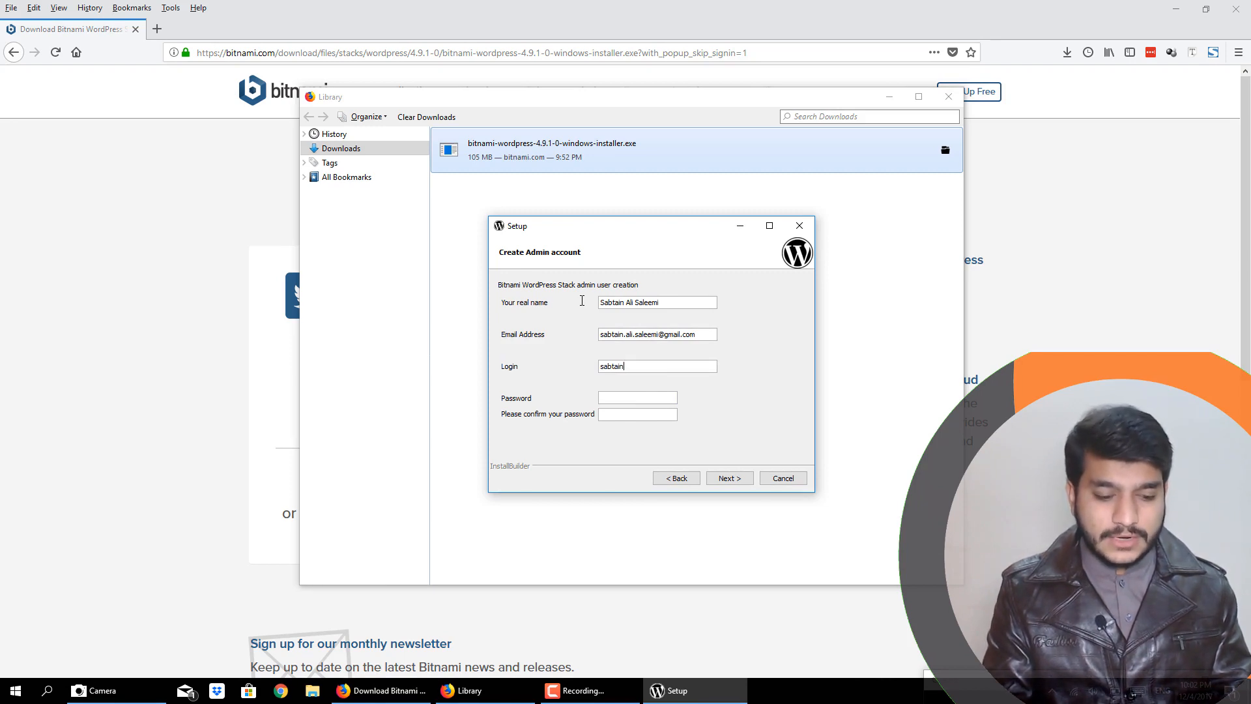
{"action": "key", "text": "Tab"}
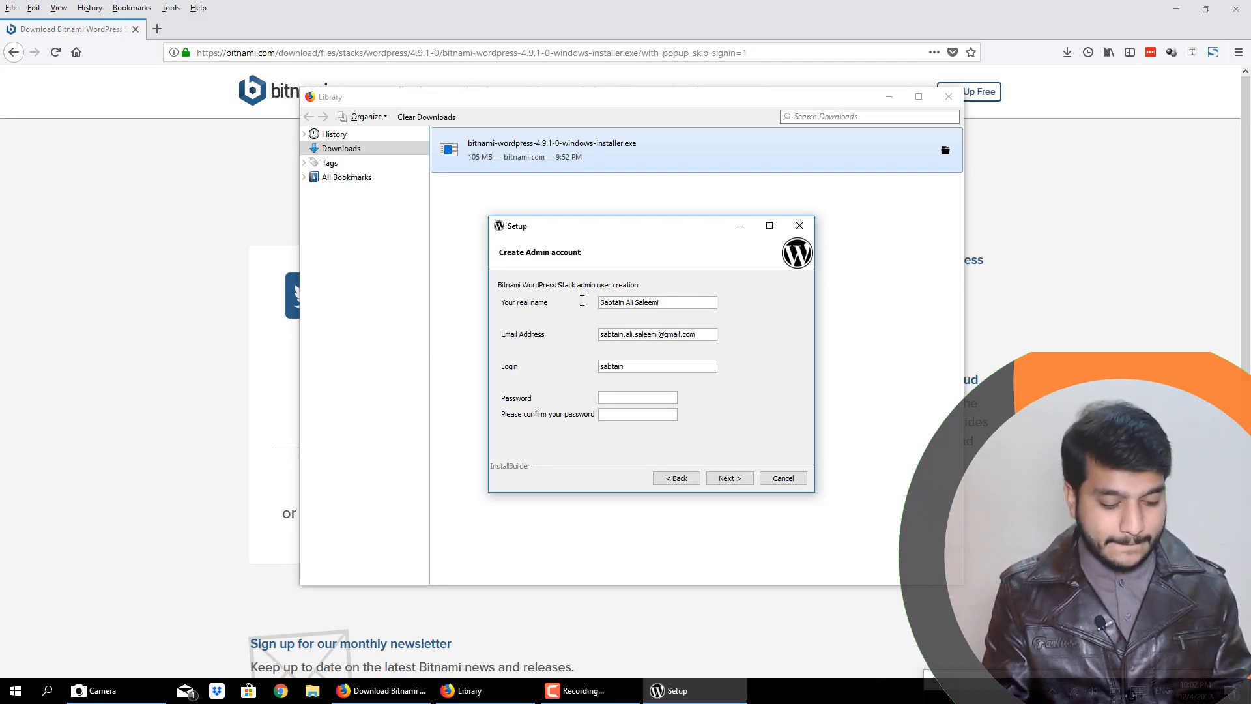
{"action": "type", "text": "***"}
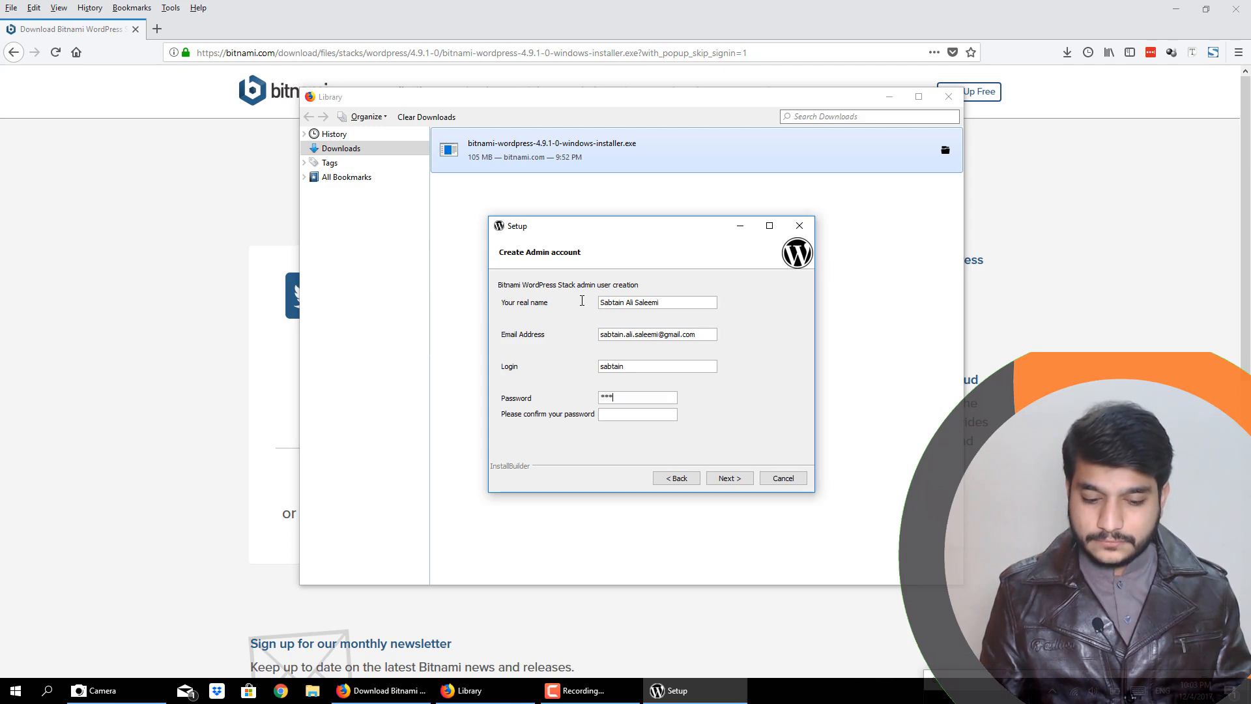
{"action": "type", "text": "********"}
{"action": "key", "text": "Tab"}
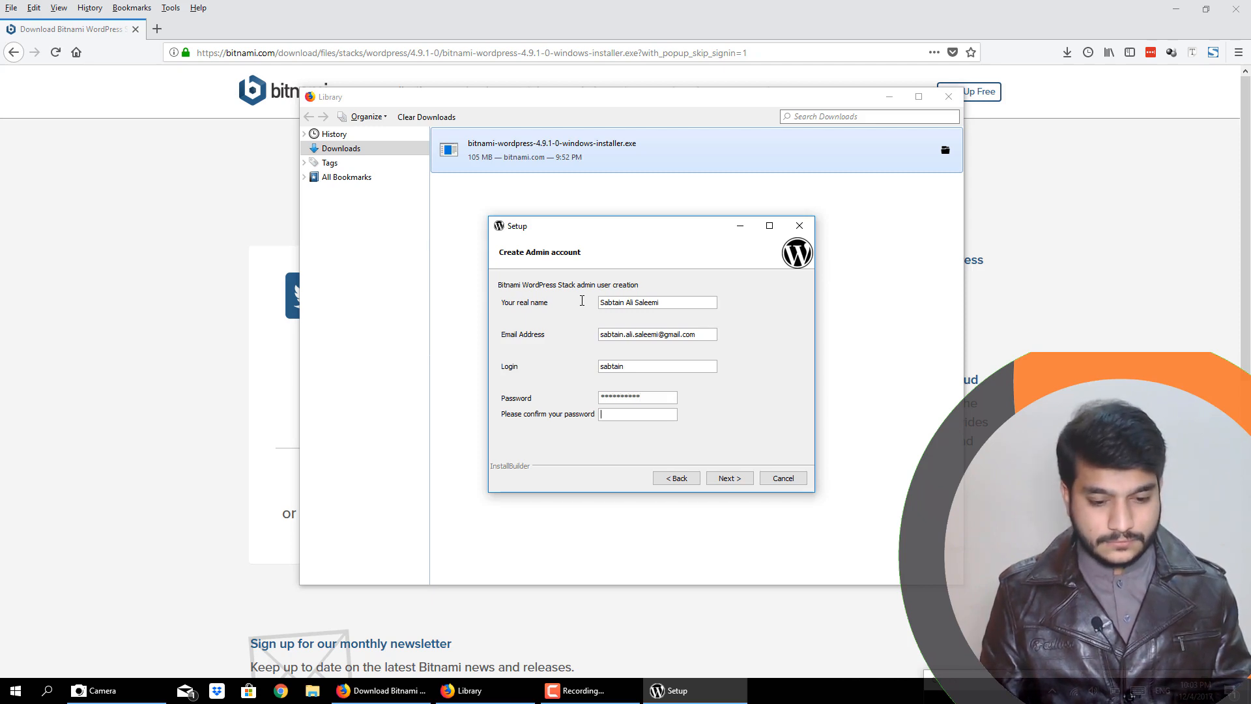
{"action": "type", "text": "*********"}
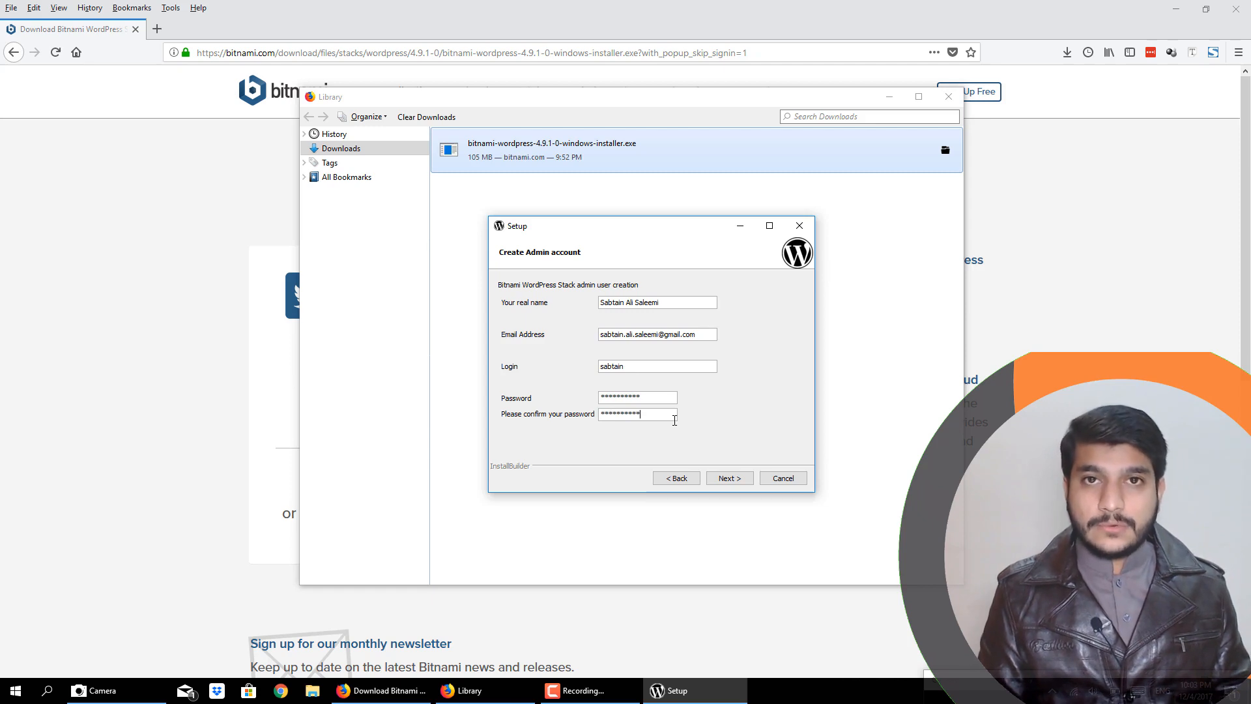
{"action": "left_click", "coordinate": [727, 480]}
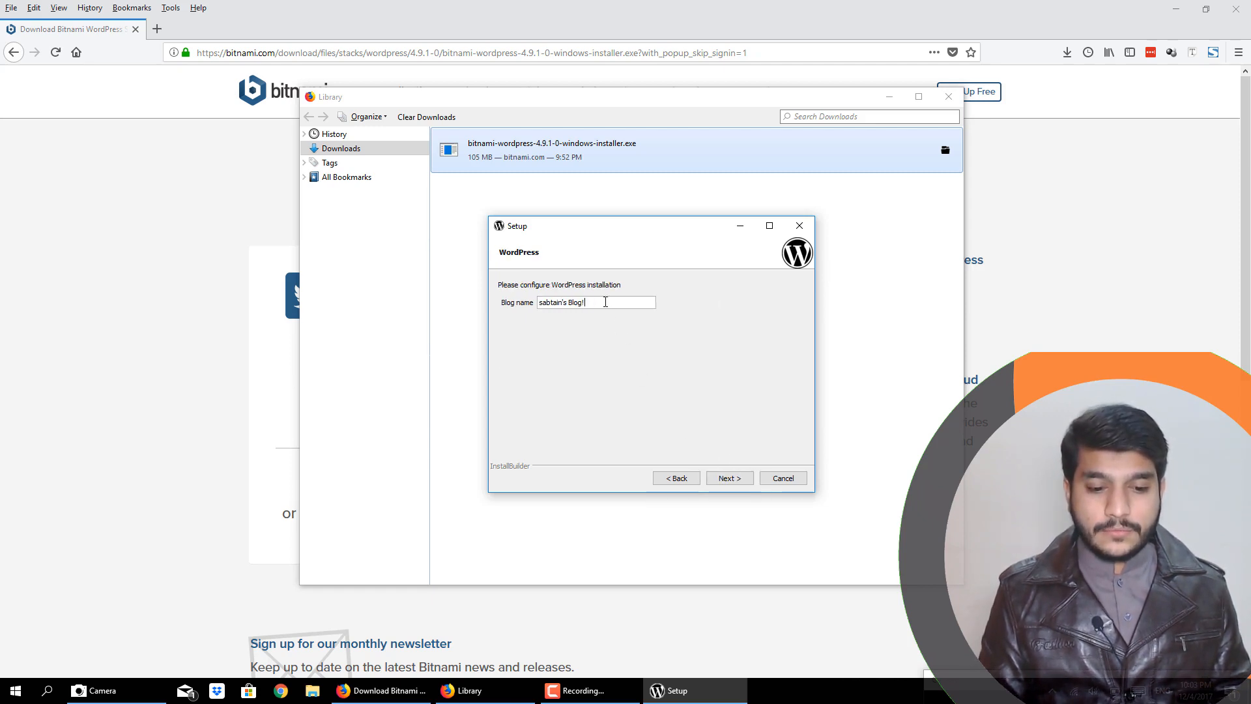
- Replace the suggested blog name with the administrator's surname followed by "Safarnama" and continue to the SMTP settings
{"action": "left_click", "coordinate": [604, 300]}
{"action": "left_click_drag", "start_coordinate": [604, 301], "coordinate": [521, 299]}
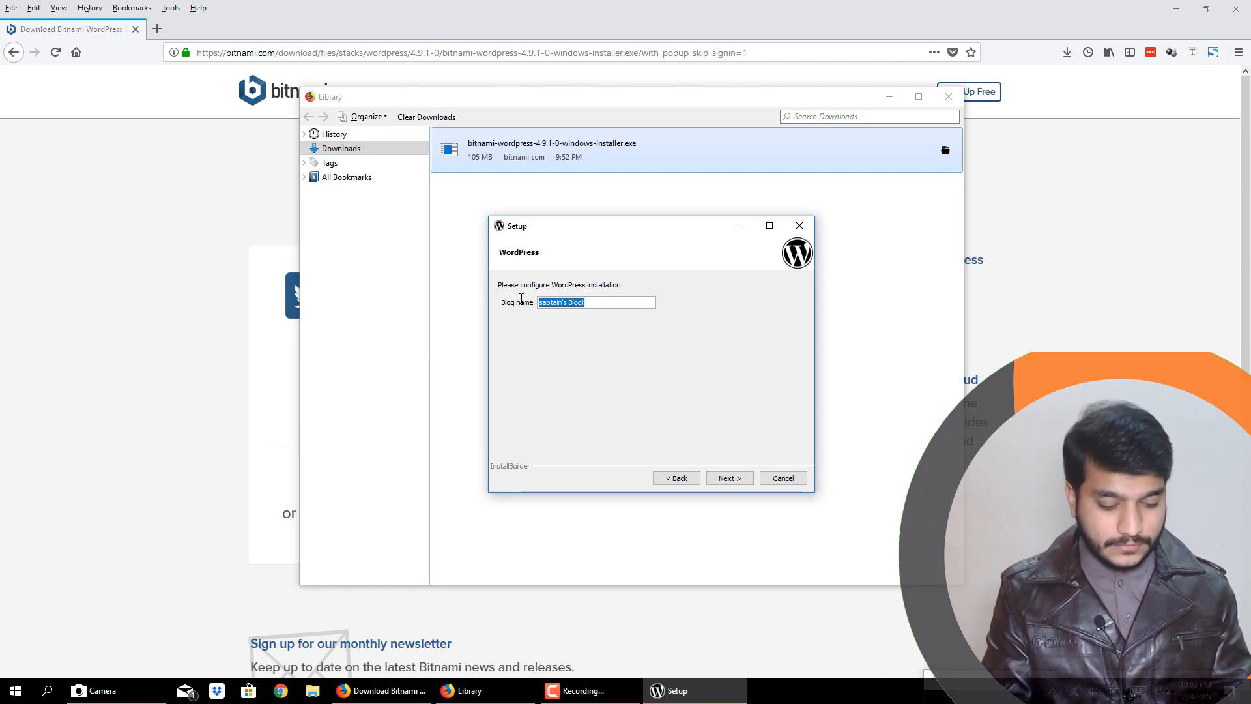
{"action": "type", "text": "Saleem"}
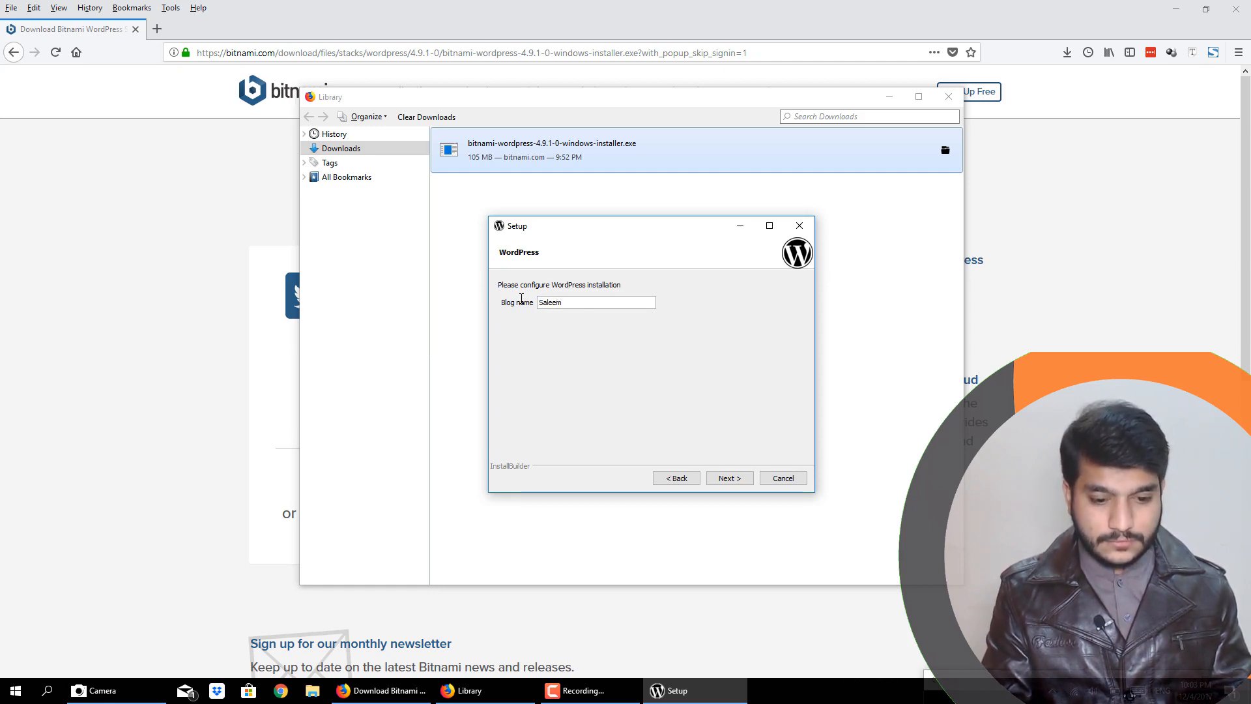
{"action": "type", "text": "i"}
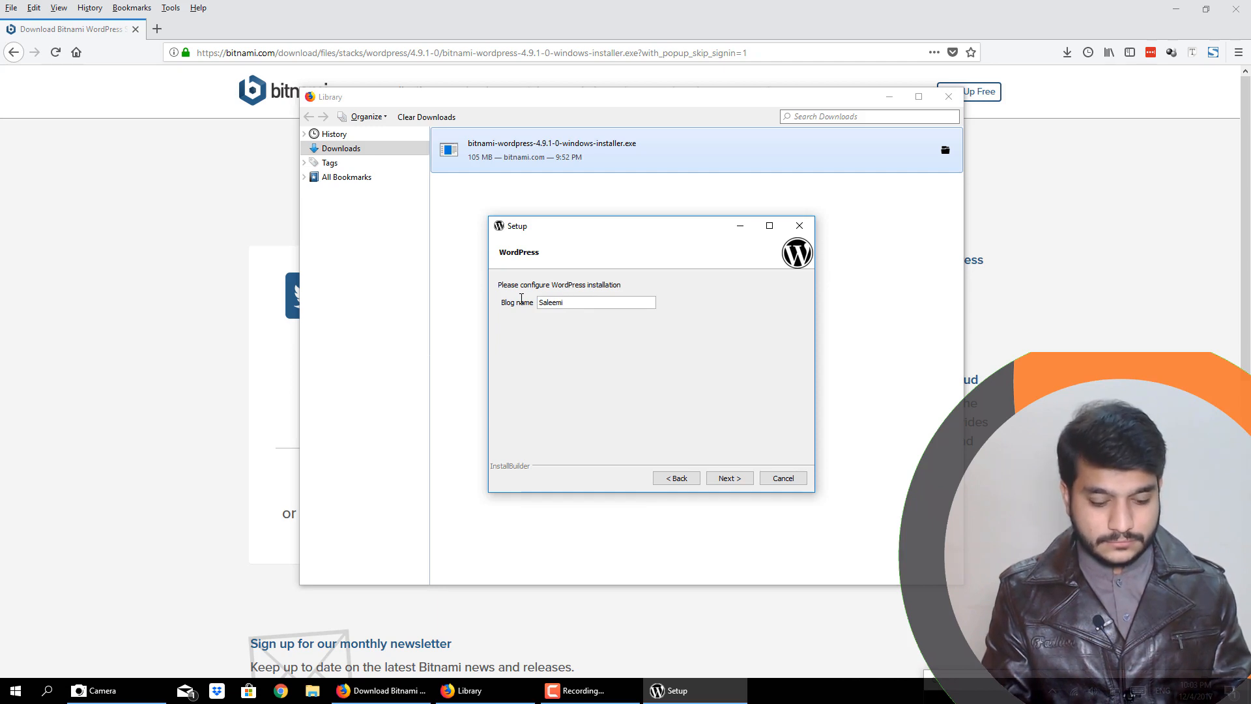
{"action": "type", "text": " Safar"}
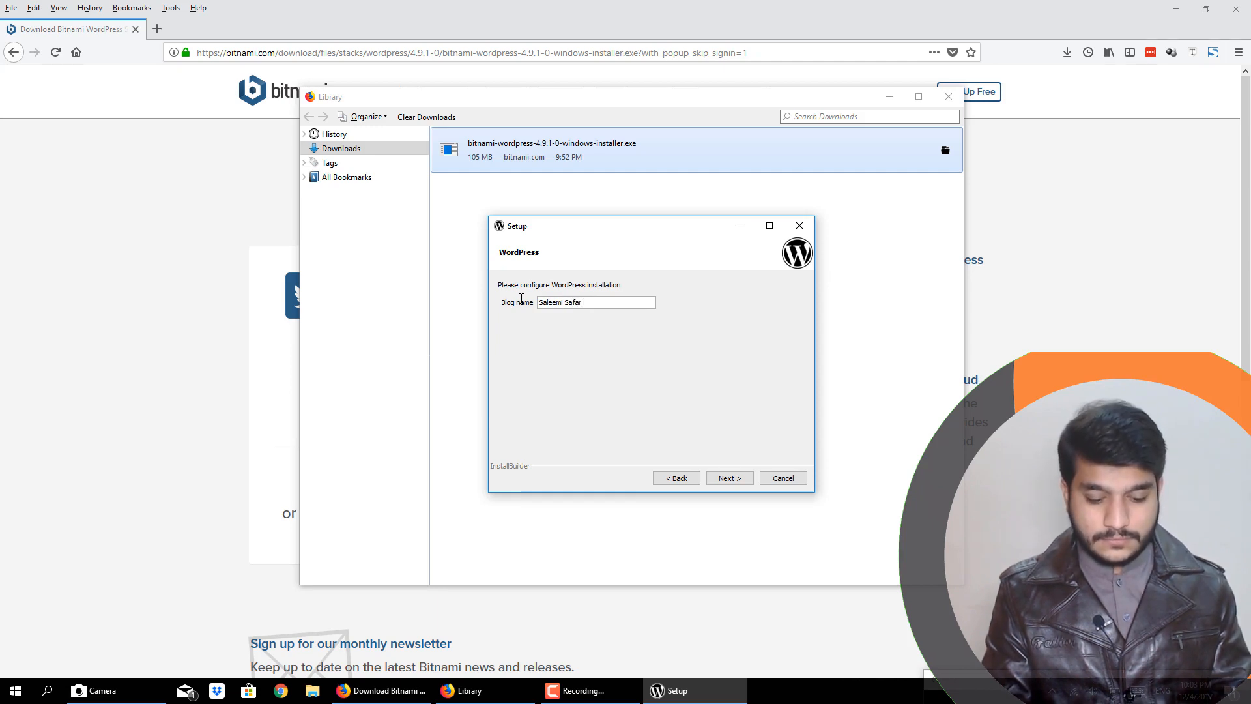
{"action": "type", "text": "nama"}
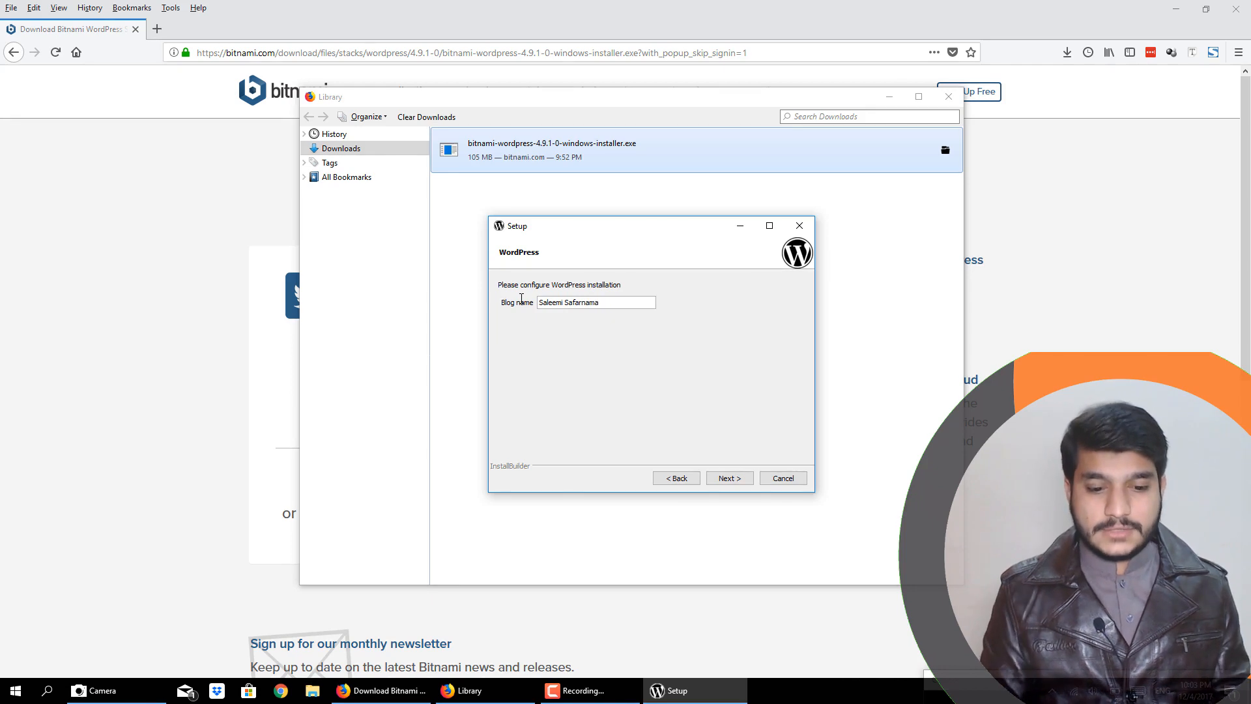
{"action": "left_click", "coordinate": [728, 481]}
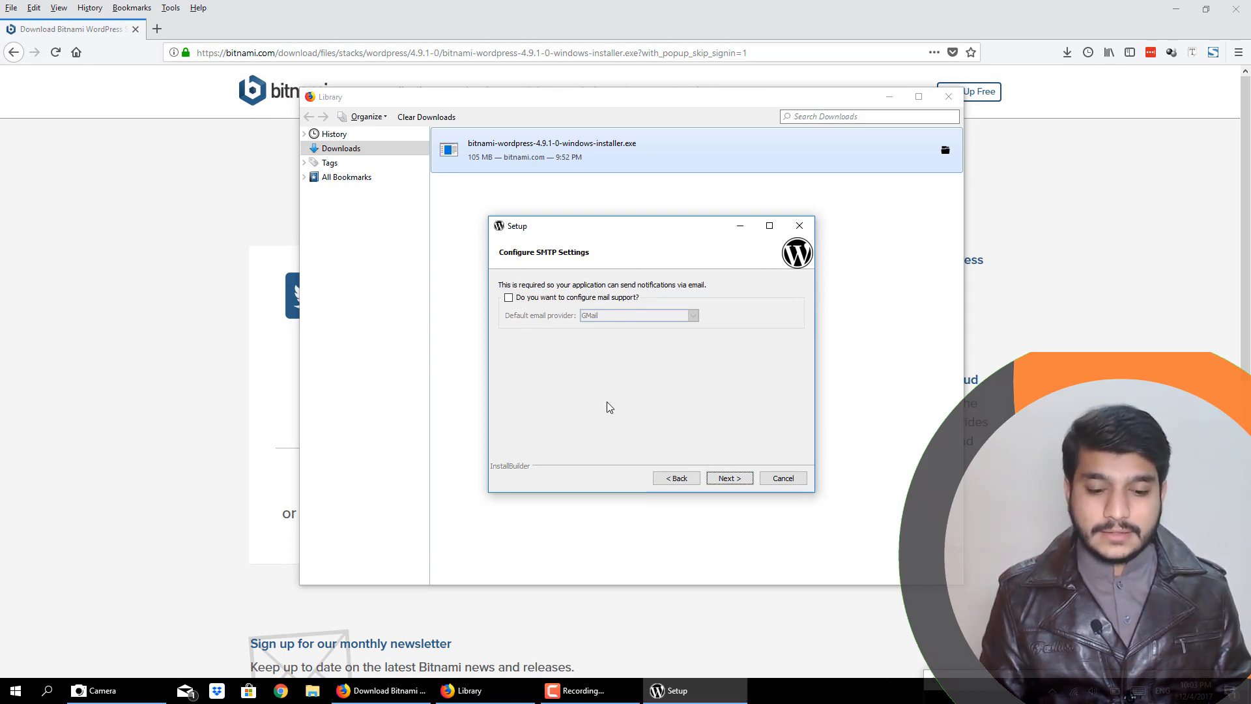
- Start the installation without configuring mail support or launching WordPress in the cloud with Bitnami
{"action": "left_click", "coordinate": [729, 480]}
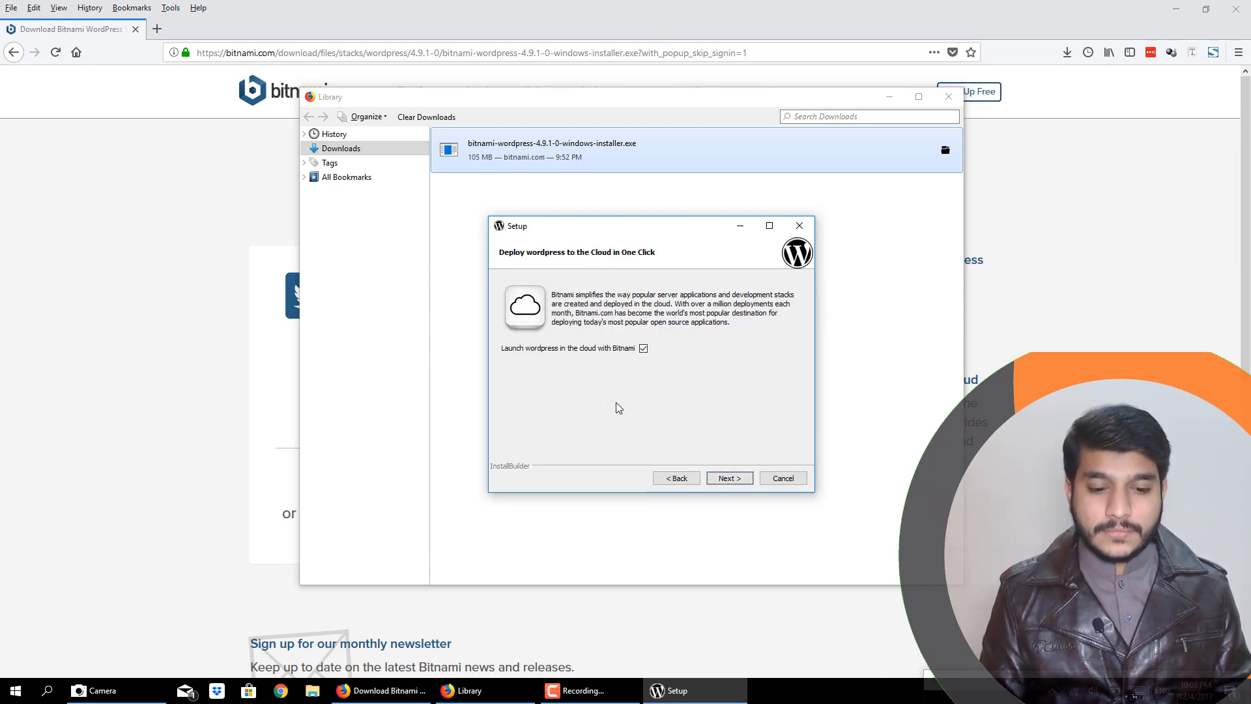
{"action": "left_click", "coordinate": [643, 349]}
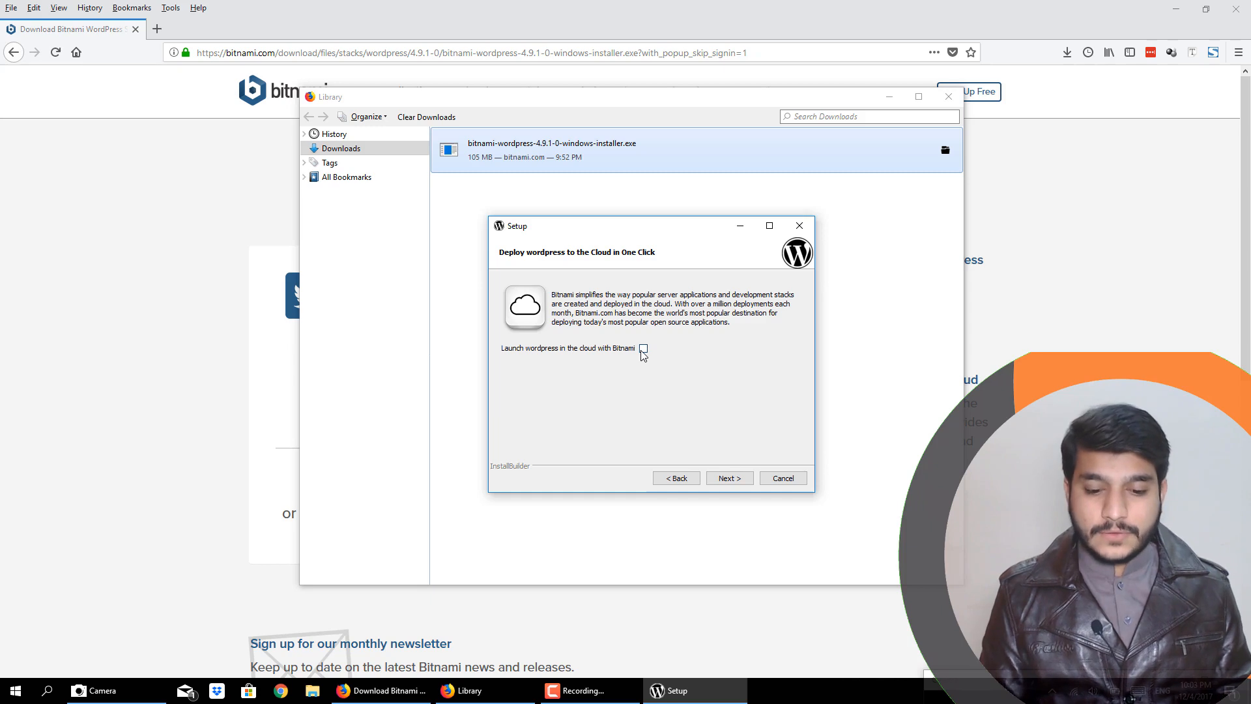
{"action": "left_click", "coordinate": [733, 479]}
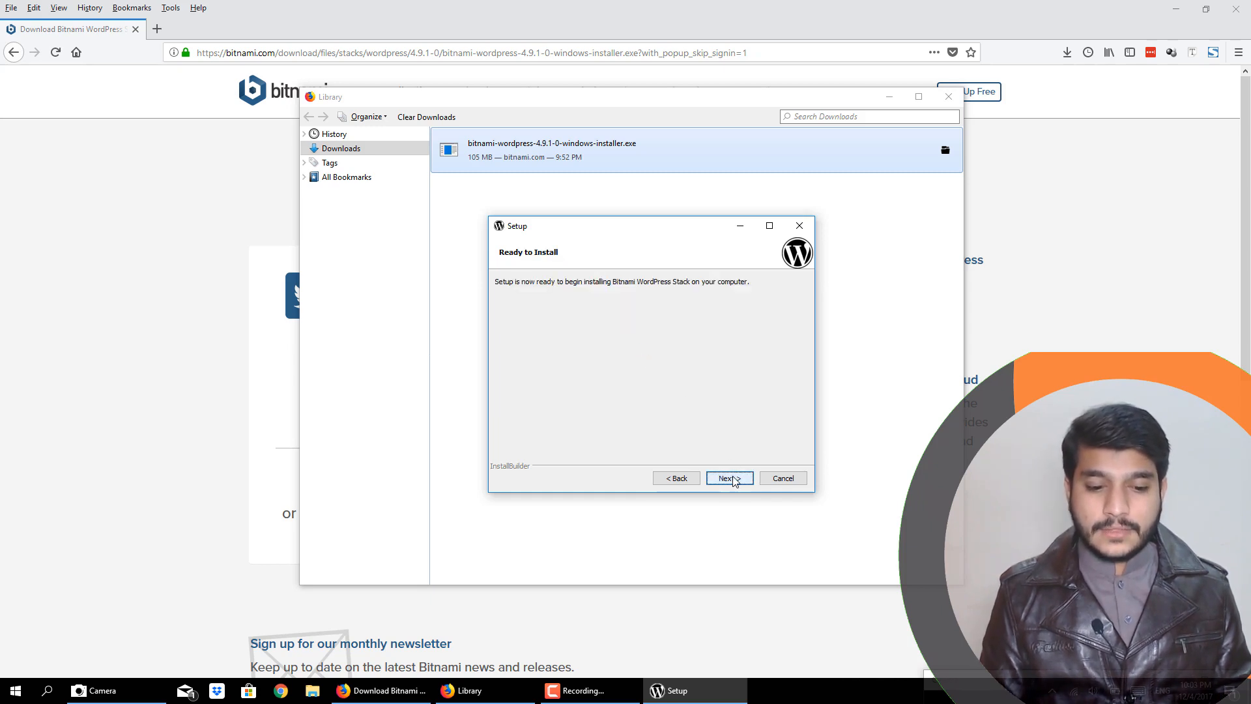
{"action": "left_click", "coordinate": [733, 479]}
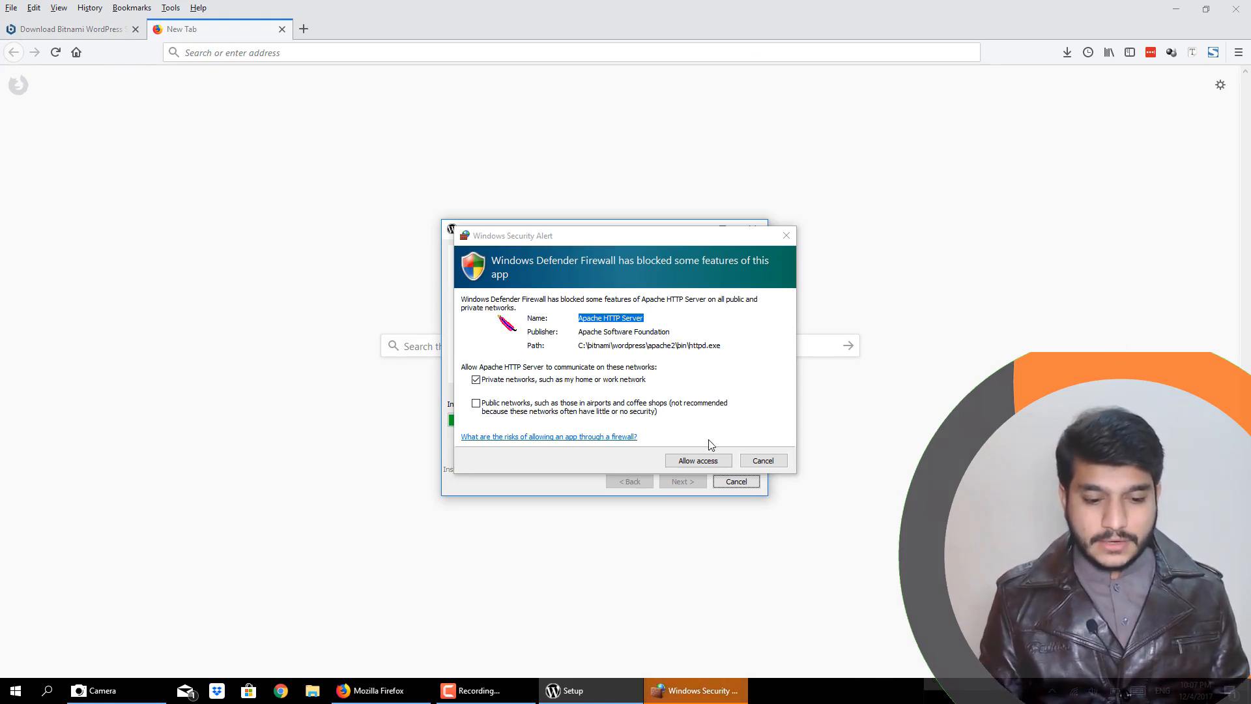
- Allow Apache HTTP Server through the firewall on private and public networks, and finish setup without launching Bitnami WordPress Stack
{"action": "left_click", "coordinate": [478, 405]}
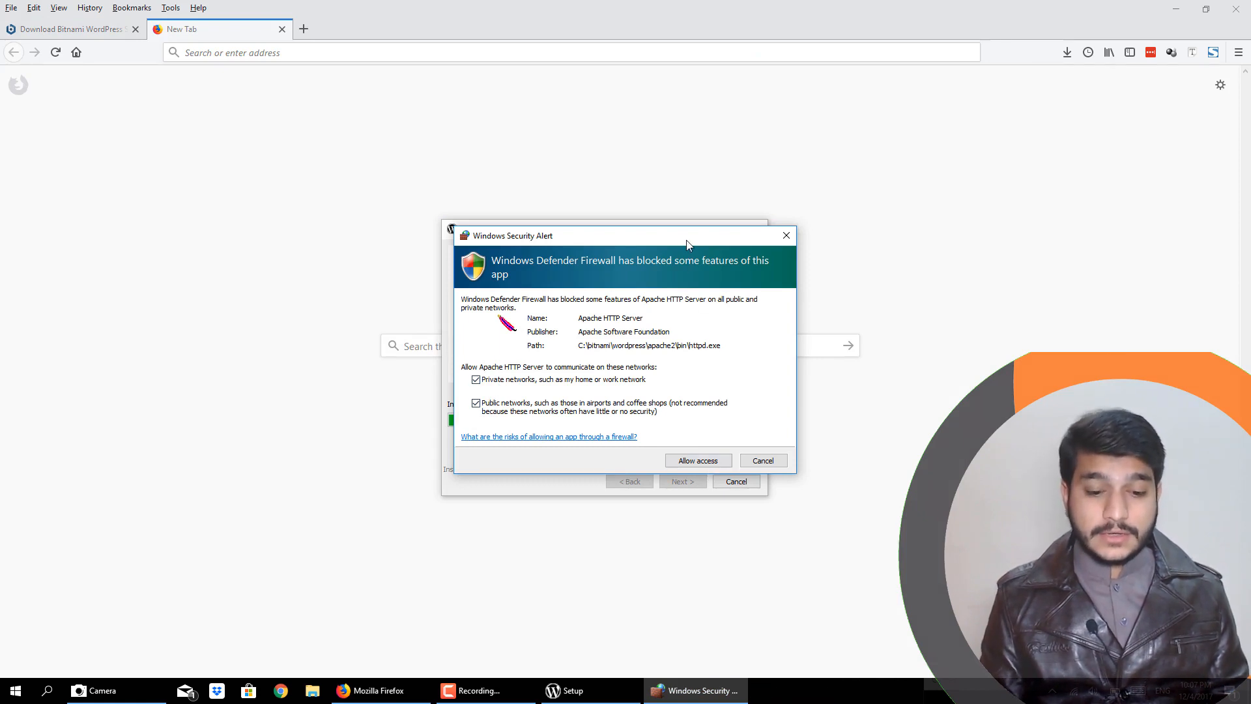
{"action": "left_click", "coordinate": [690, 463]}
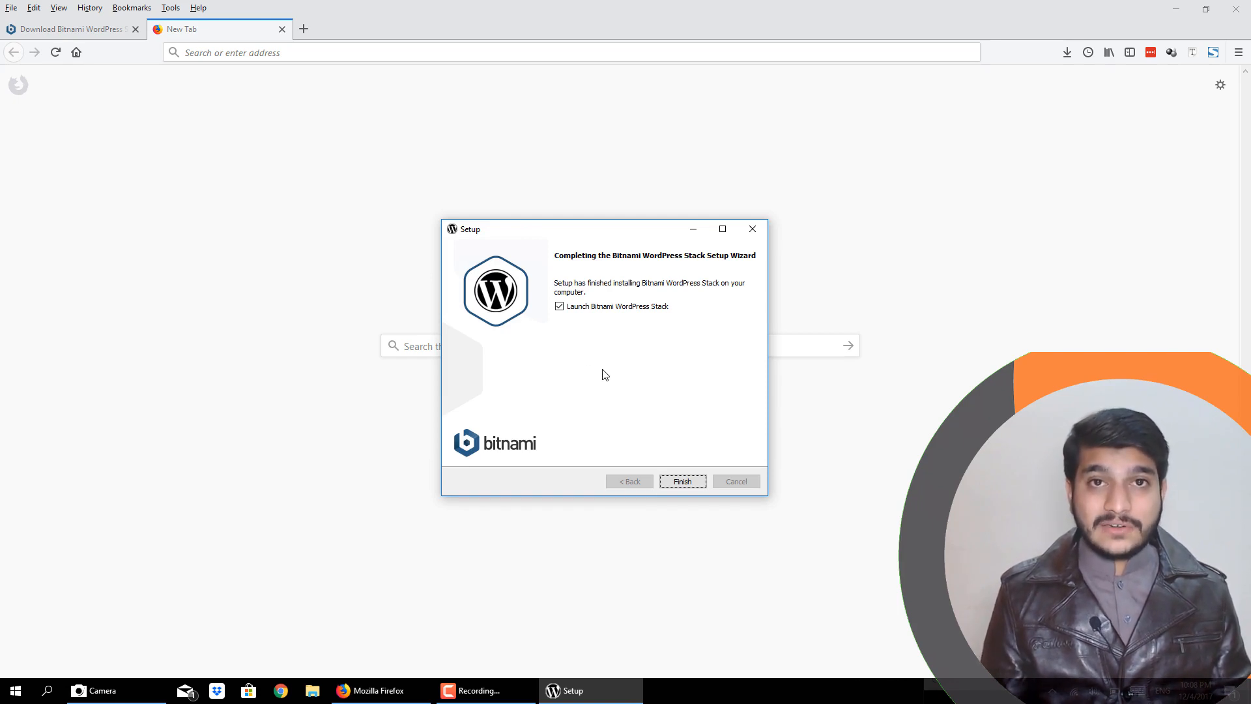
{"action": "left_click", "coordinate": [559, 308]}
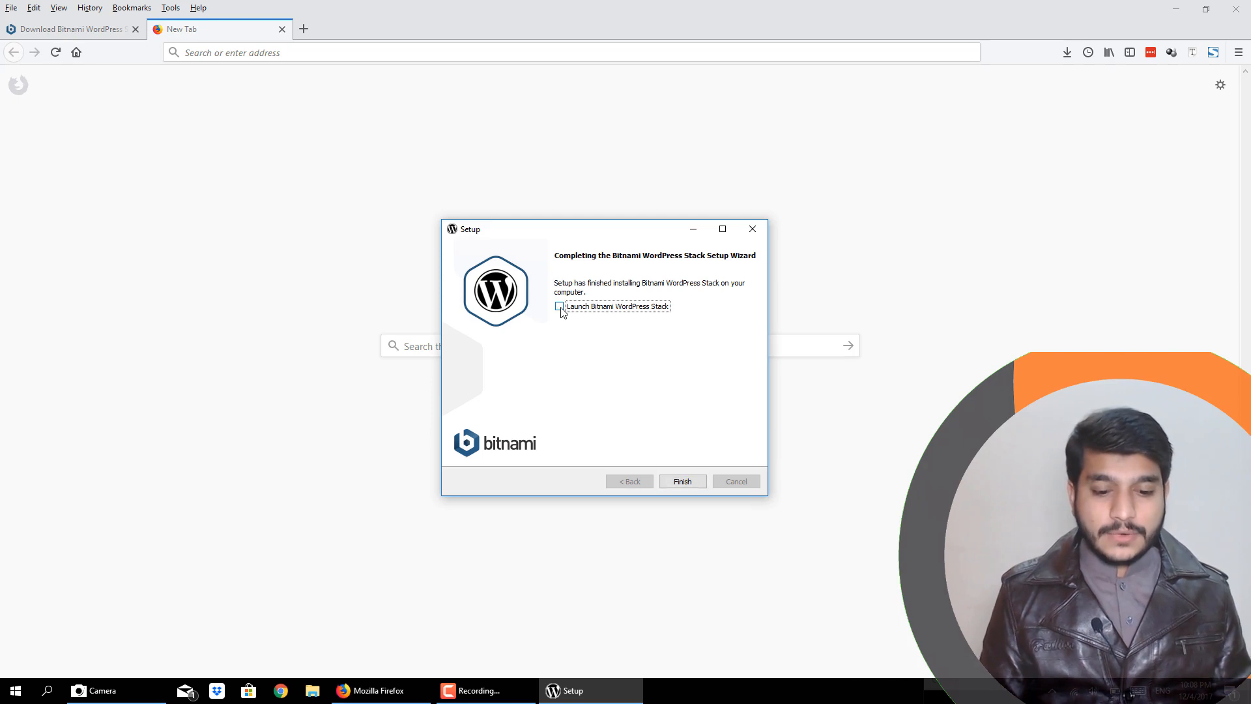
{"action": "left_click", "coordinate": [684, 484]}
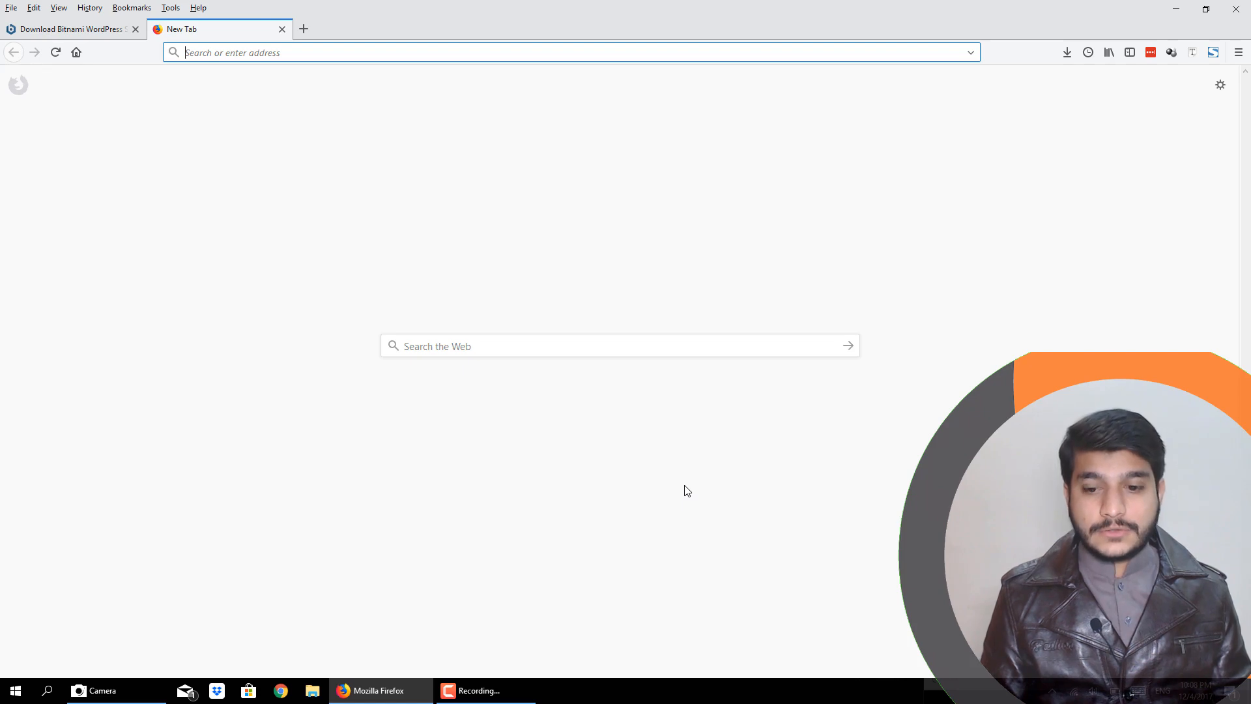
- Minimise the browser, open the folder C:\Bitnami\wordpress in File Explorer and run manager-windows
{"action": "left_click", "coordinate": [1176, 9]}
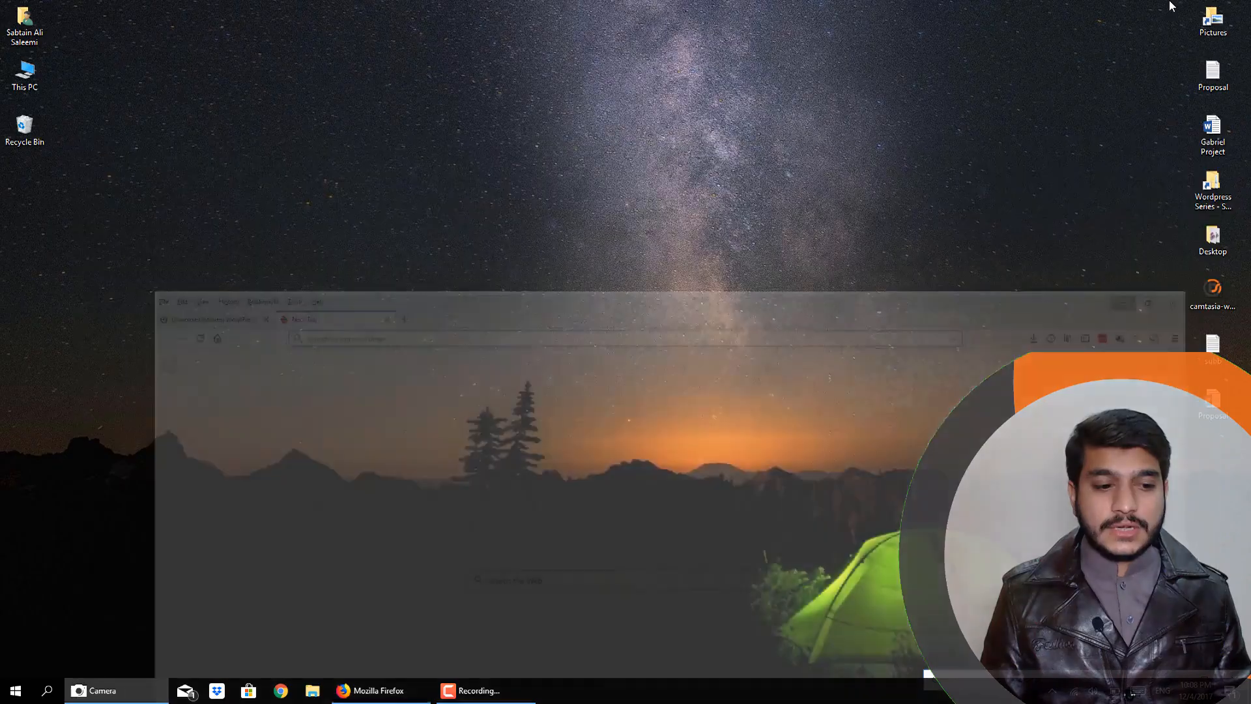
{"action": "double_click", "coordinate": [16, 77]}
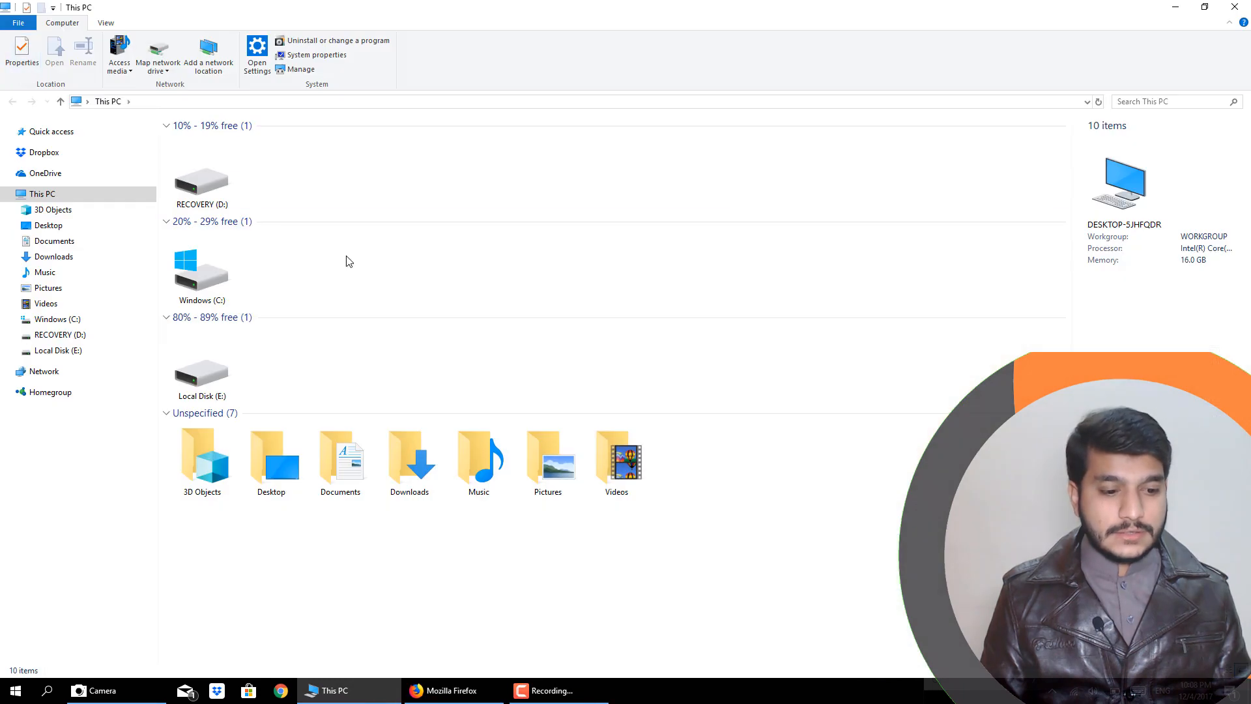
{"action": "double_click", "coordinate": [226, 280]}
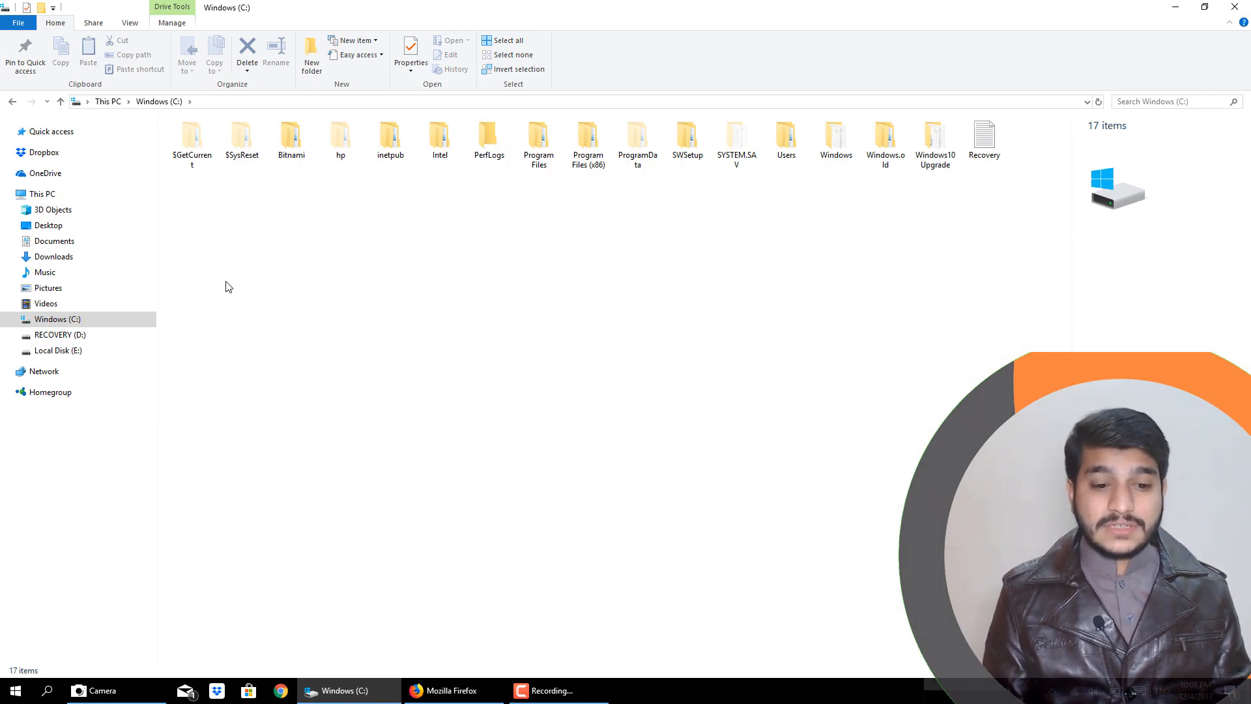
{"action": "double_click", "coordinate": [290, 152]}
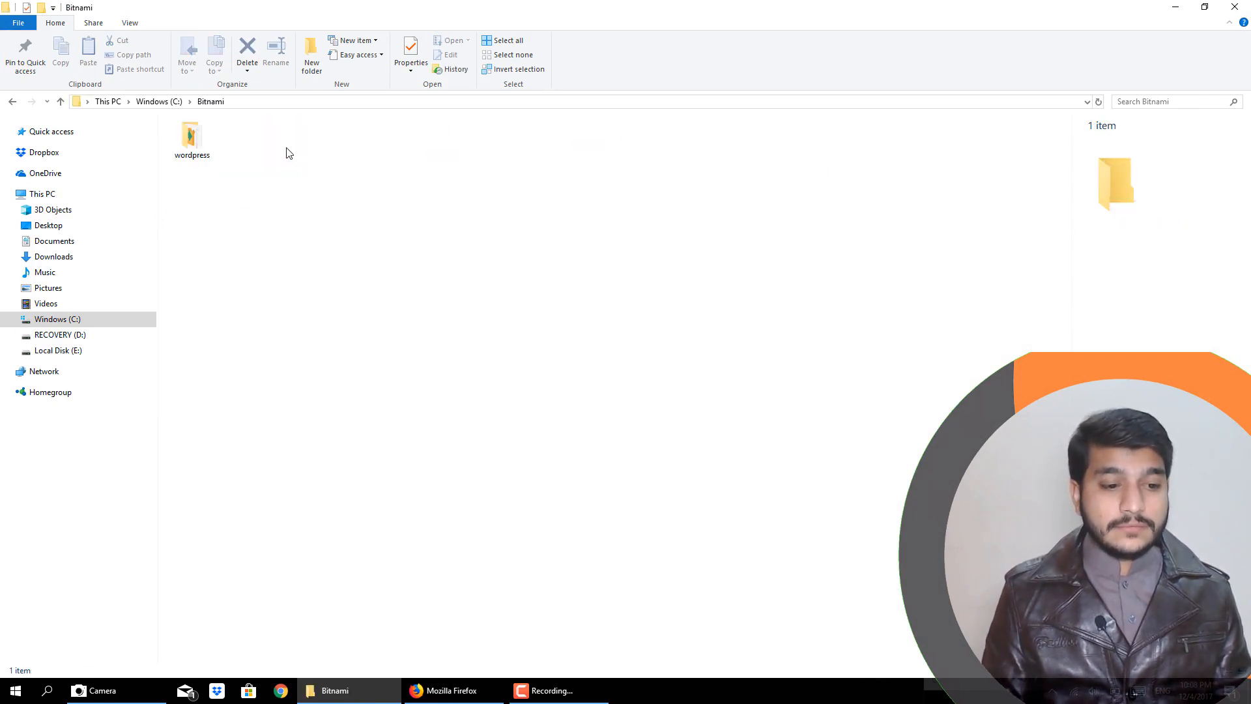
{"action": "double_click", "coordinate": [192, 140]}
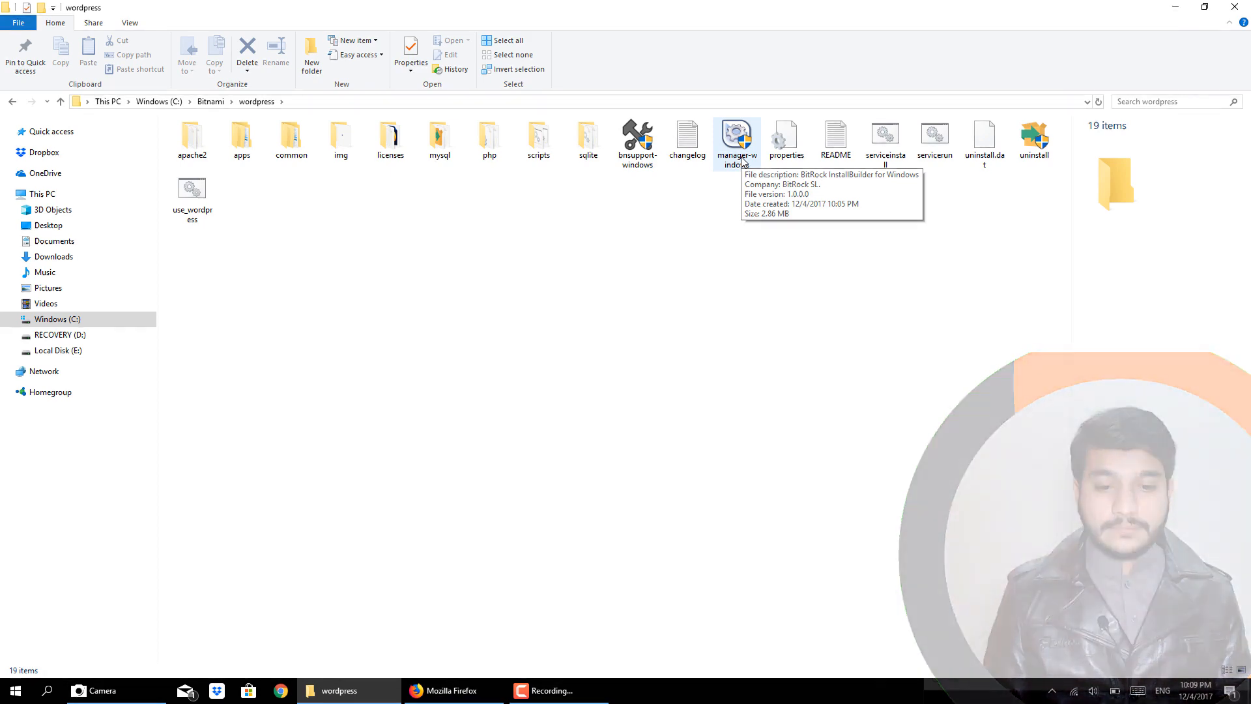
{"action": "double_click", "coordinate": [743, 159]}
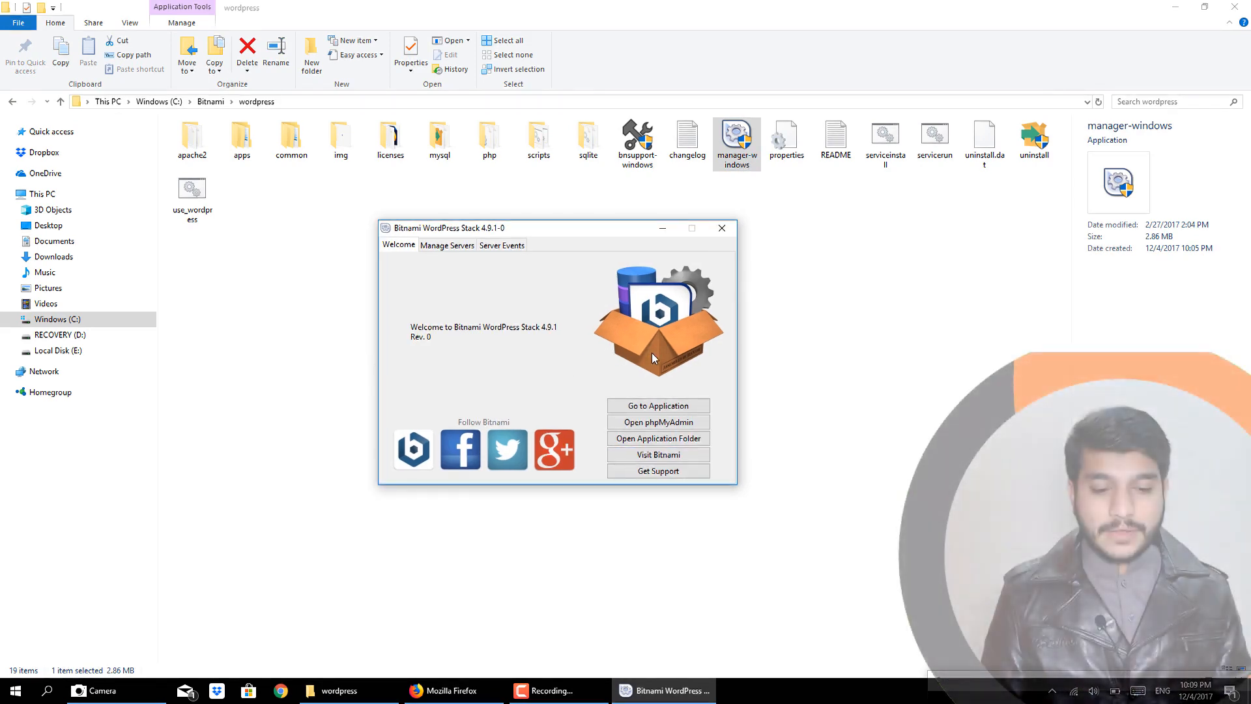
- Go to the application from the Bitnami manager and access the local WordPress site in the browser
{"action": "left_click", "coordinate": [641, 410]}
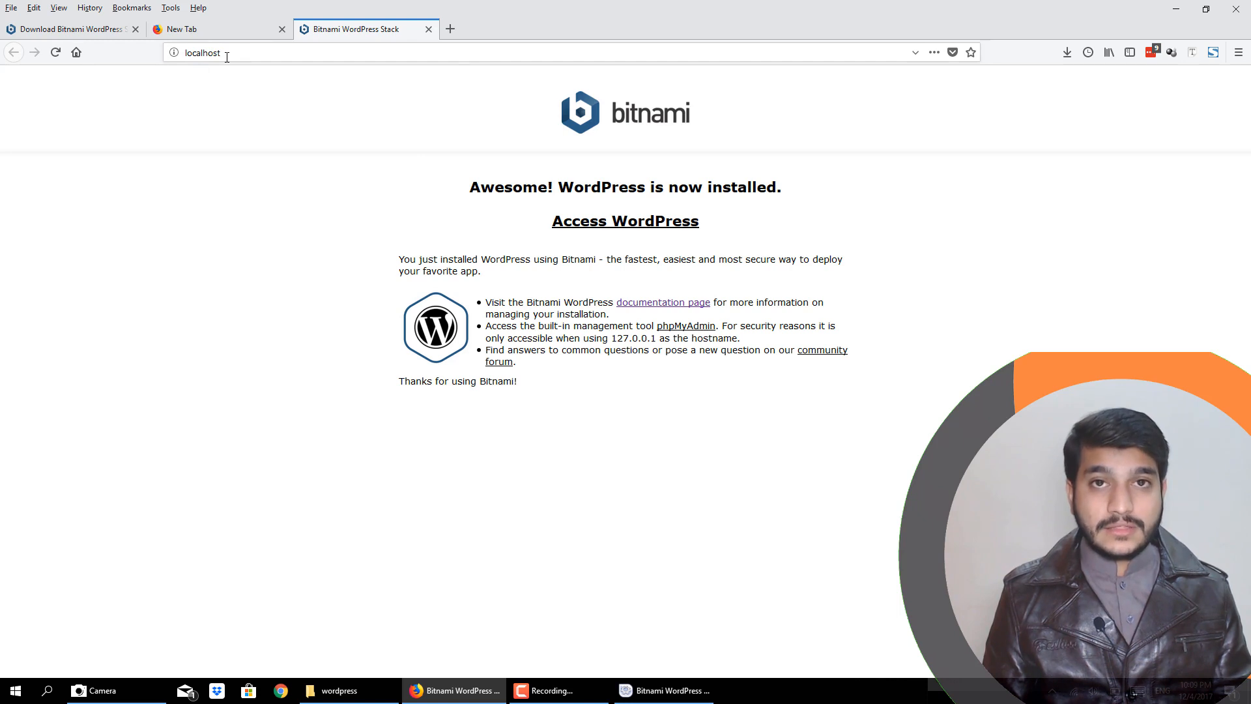
{"action": "left_click", "coordinate": [651, 695]}
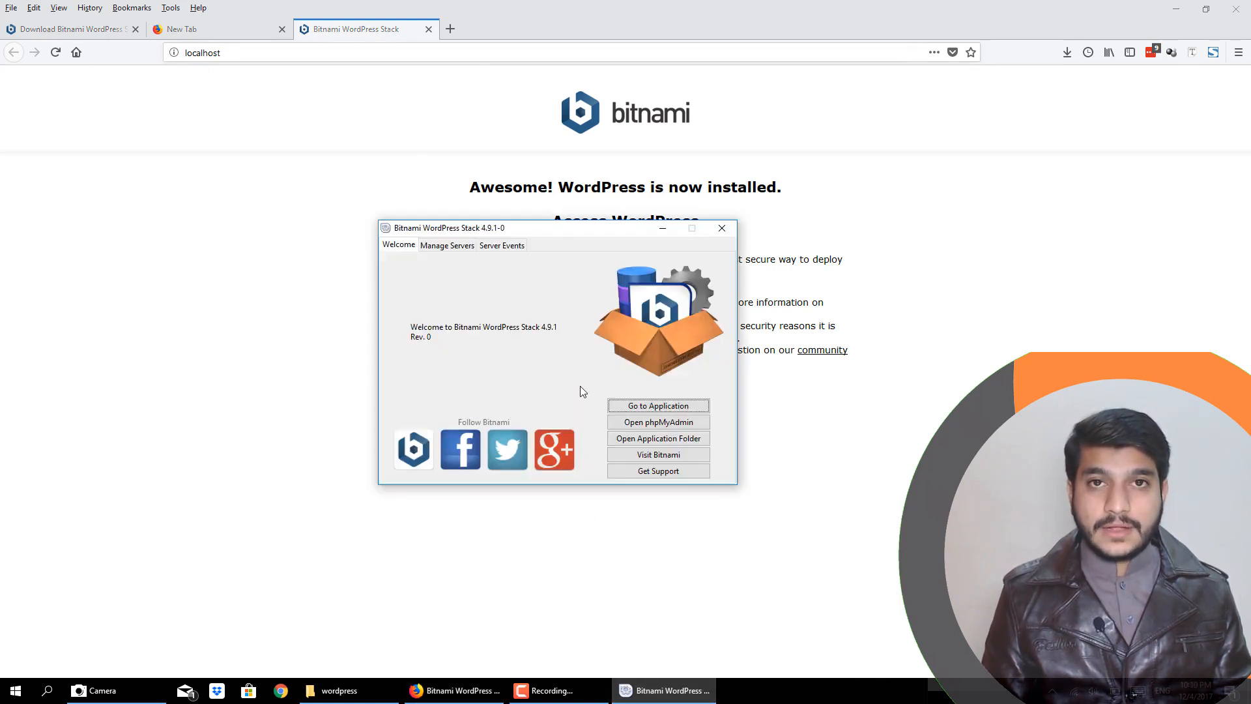
{"action": "left_click", "coordinate": [263, 190]}
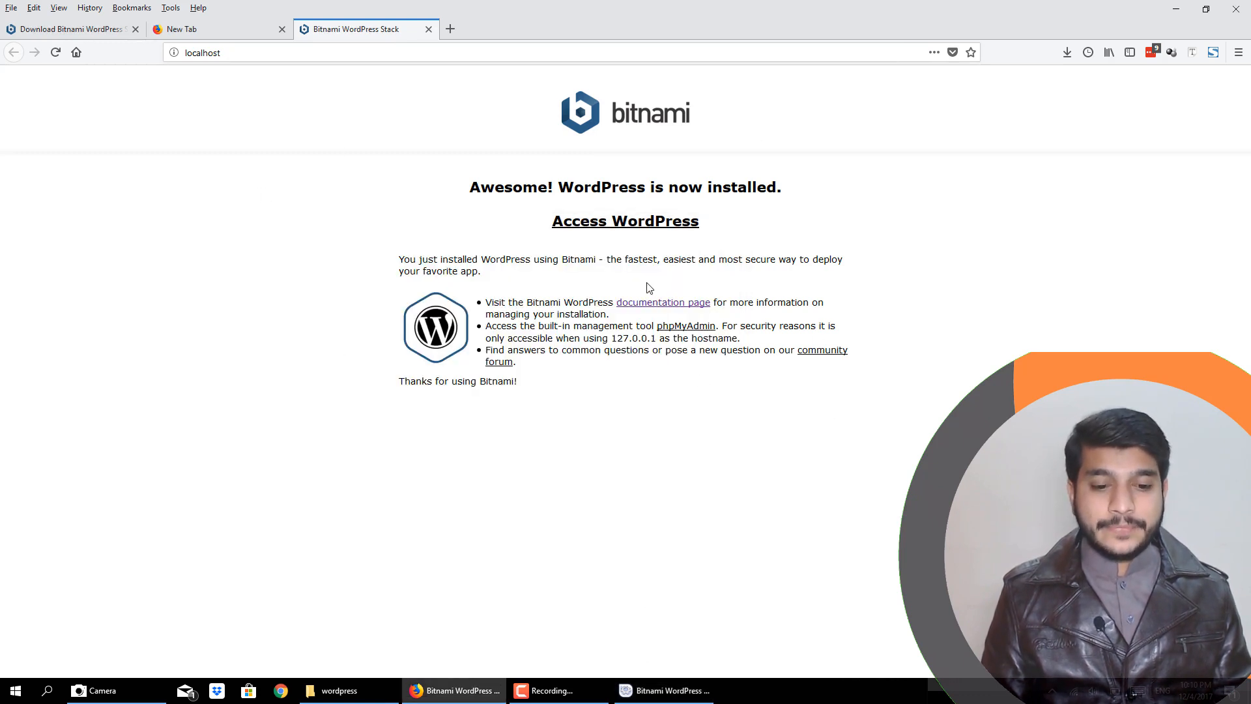
{"action": "left_click", "coordinate": [607, 226]}
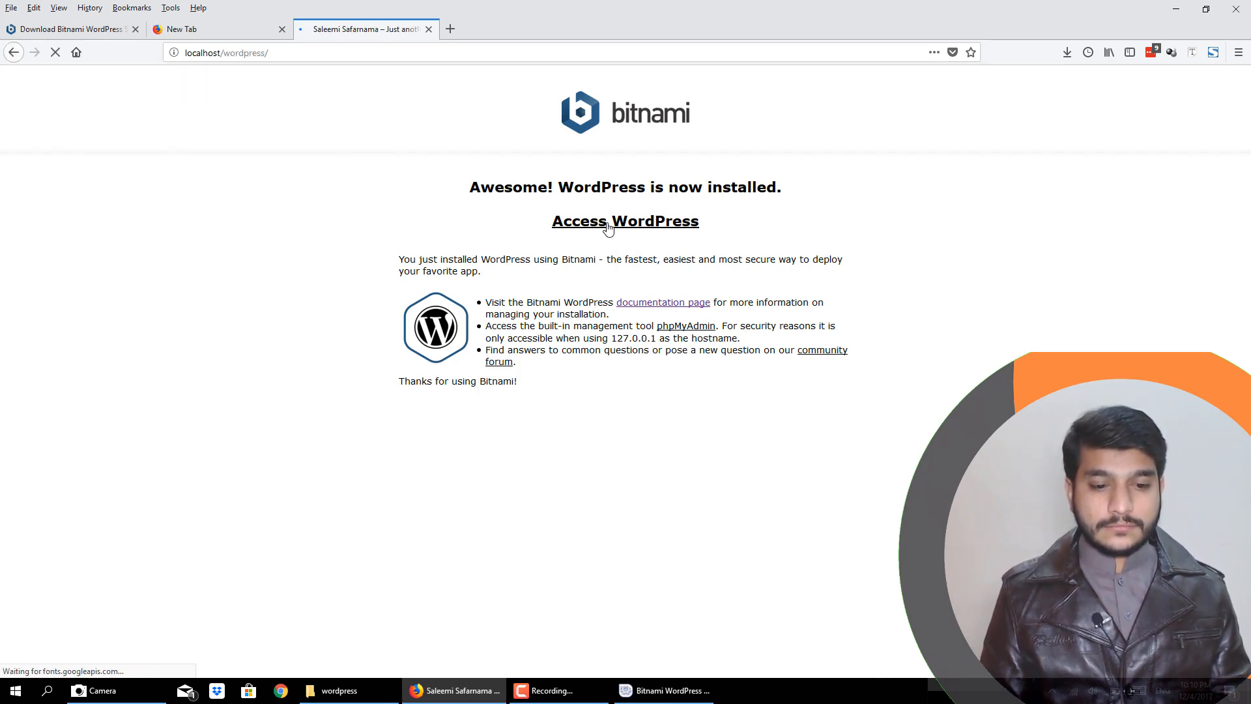
- Examine the WordPress home page, including the header, posts and sidebar sections
{"action": "scroll", "coordinate": [814, 357], "scroll_direction": "down", "scroll_amount": 5}
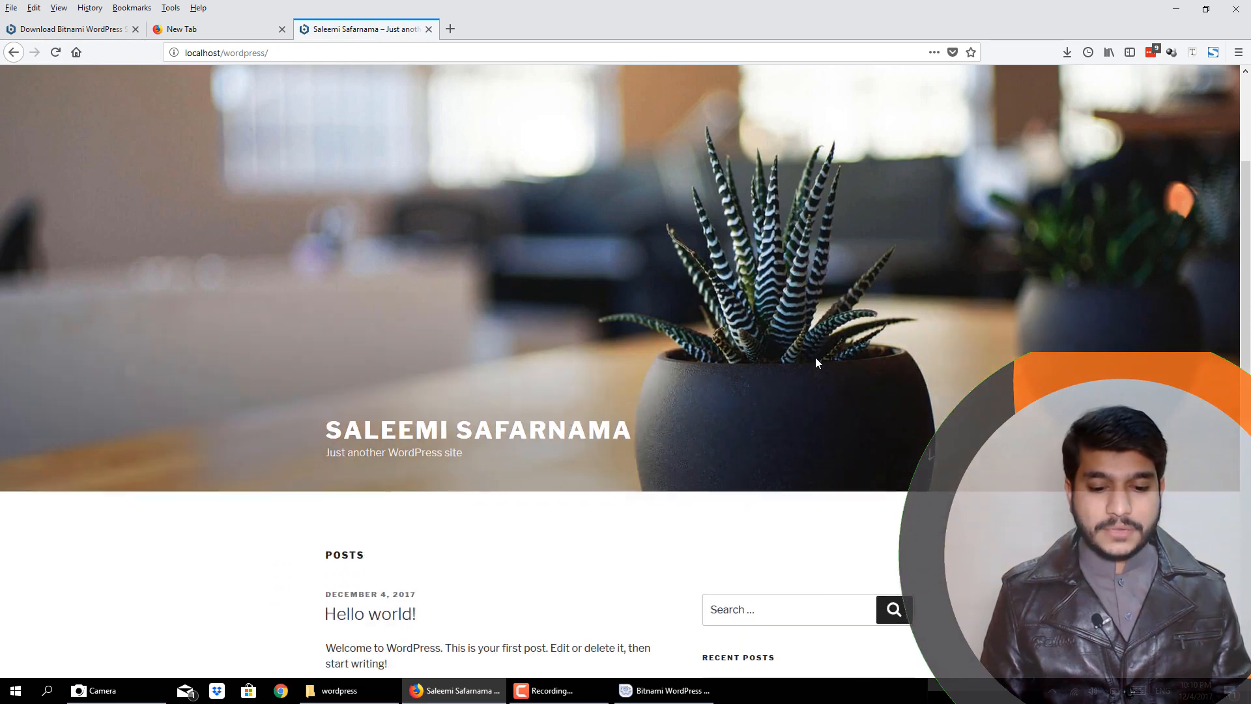
{"action": "scroll", "coordinate": [815, 358], "scroll_direction": "down", "scroll_amount": 5}
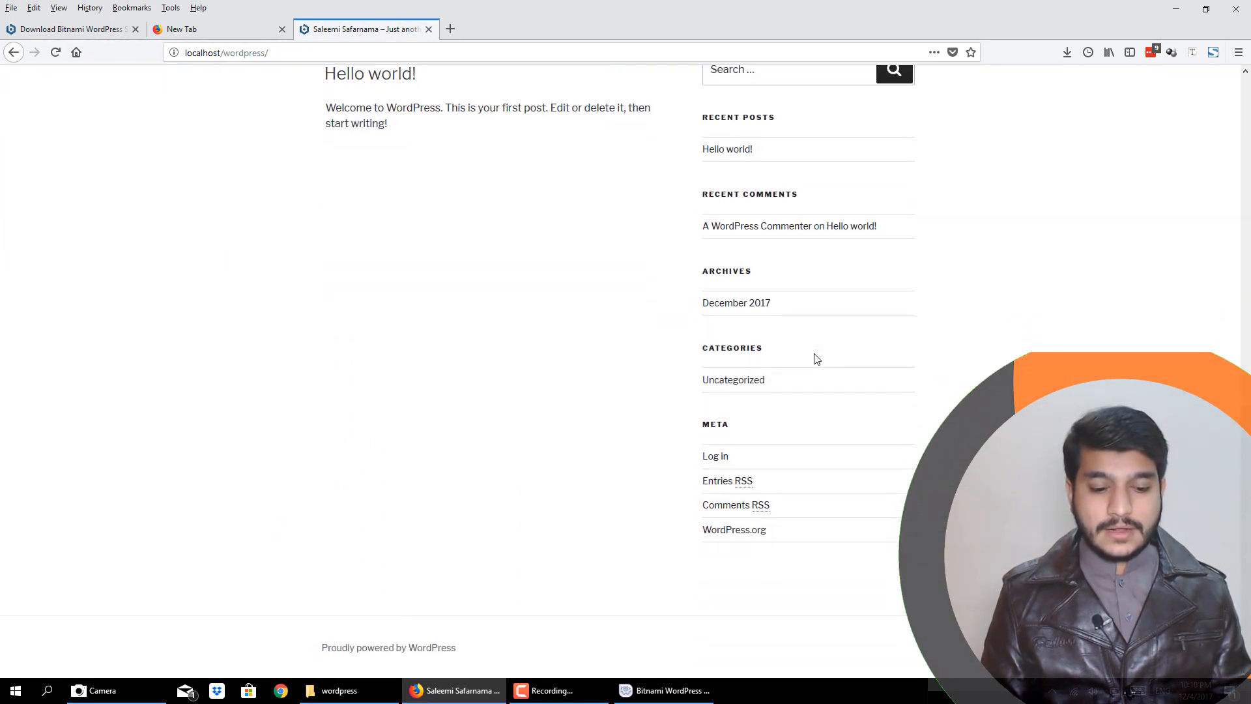
{"action": "scroll", "coordinate": [815, 358], "scroll_direction": "up", "scroll_amount": 10}
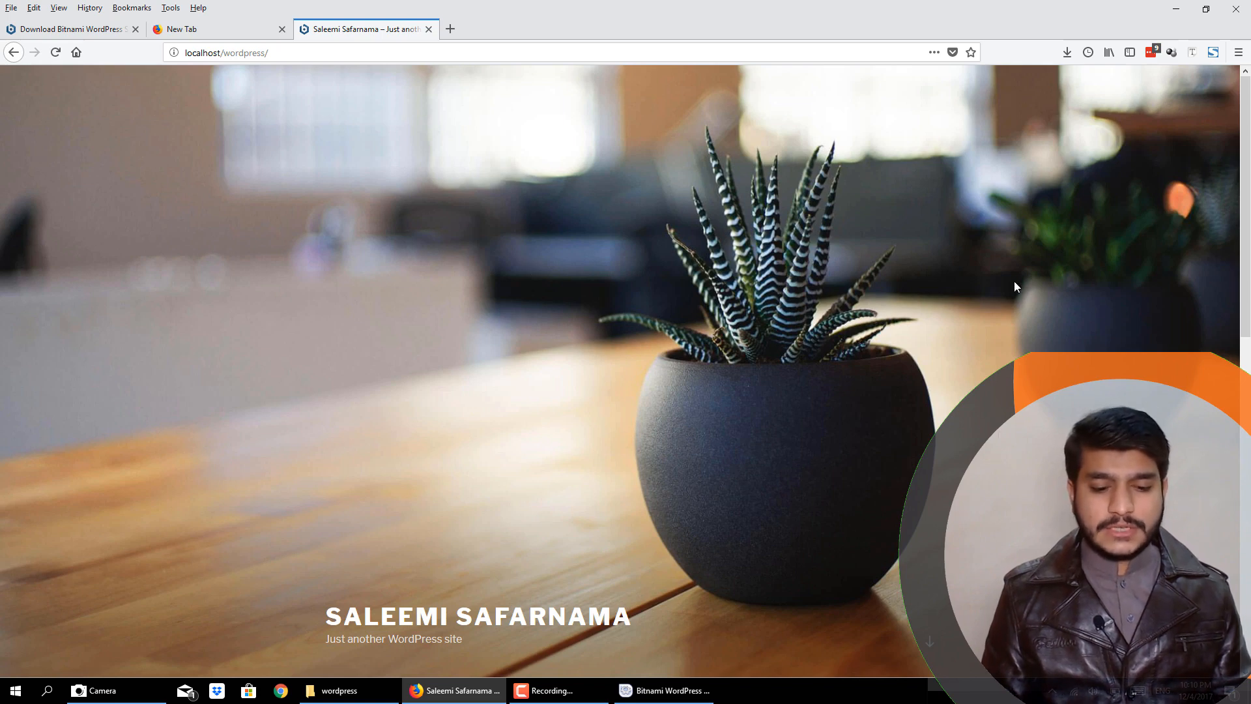
{"action": "scroll", "coordinate": [1014, 287], "scroll_direction": "down", "scroll_amount": 2}
{"action": "scroll", "coordinate": [1014, 287], "scroll_direction": "down", "scroll_amount": 2}
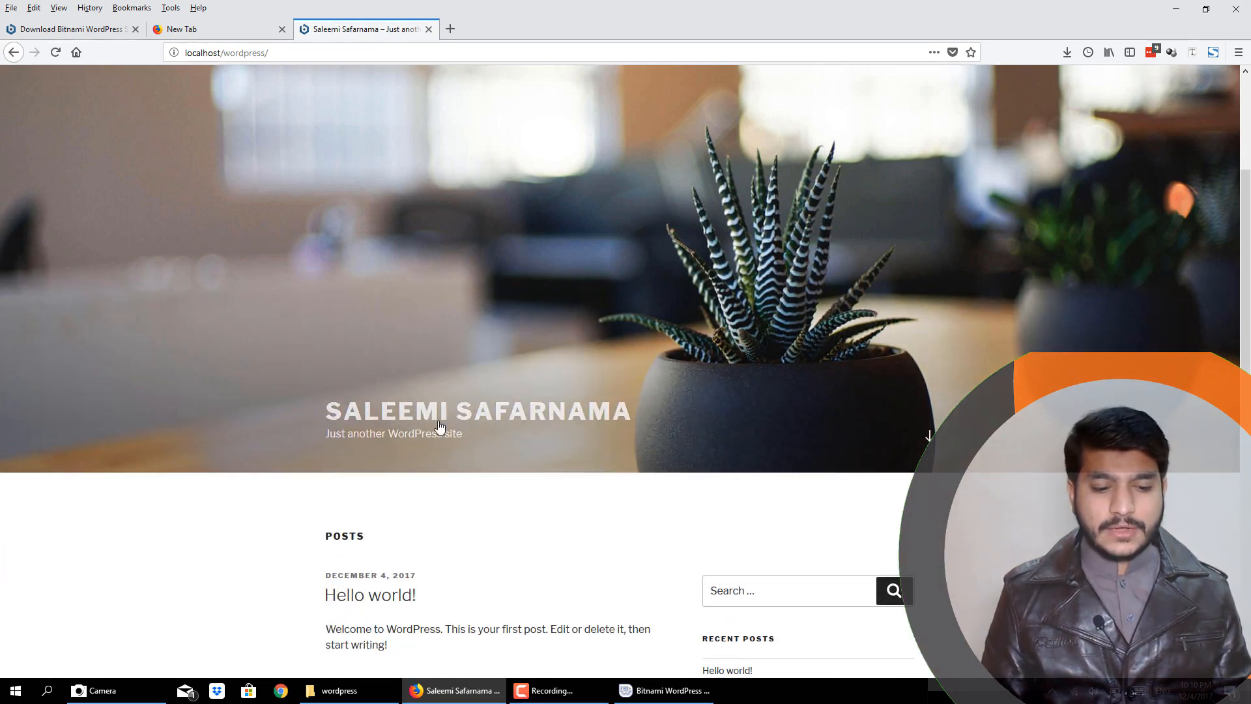
{"action": "scroll", "coordinate": [440, 426], "scroll_direction": "down", "scroll_amount": 3}
{"action": "scroll", "coordinate": [440, 426], "scroll_direction": "down", "scroll_amount": 1}
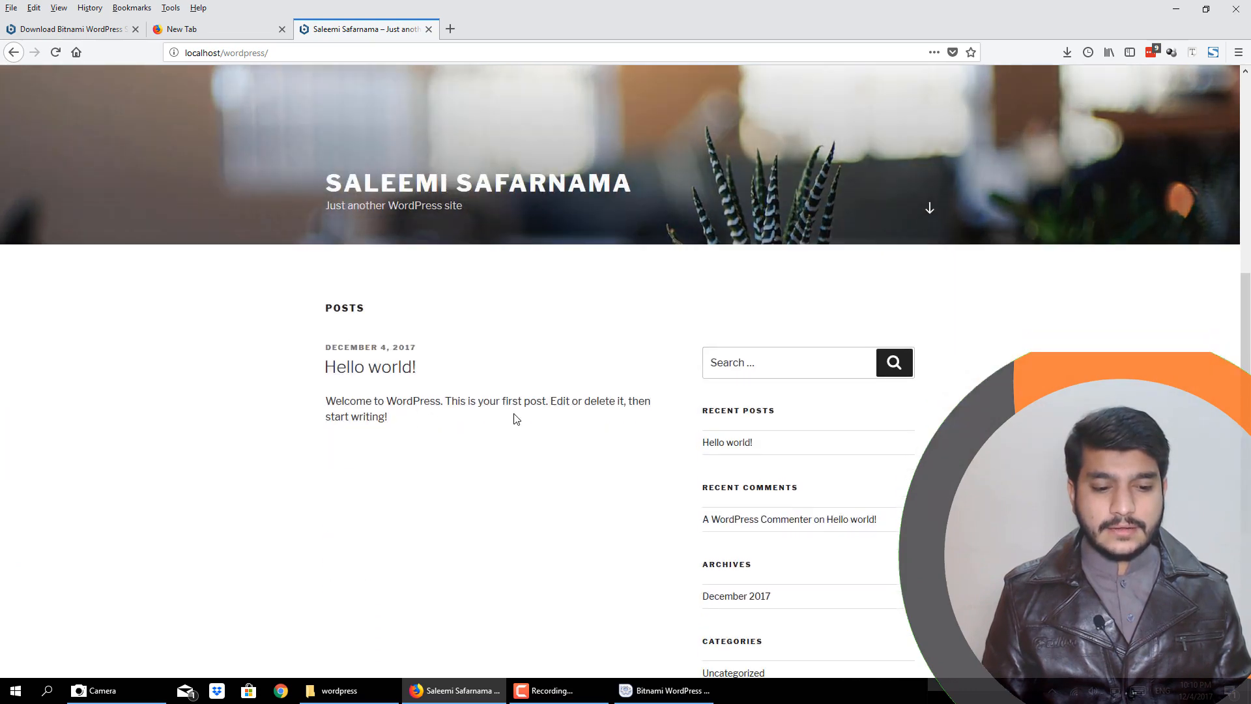
- Examine the home page's posts, search box, sidebar widgets, footer and header image
{"action": "scroll", "coordinate": [447, 447], "scroll_direction": "down", "scroll_amount": 3}
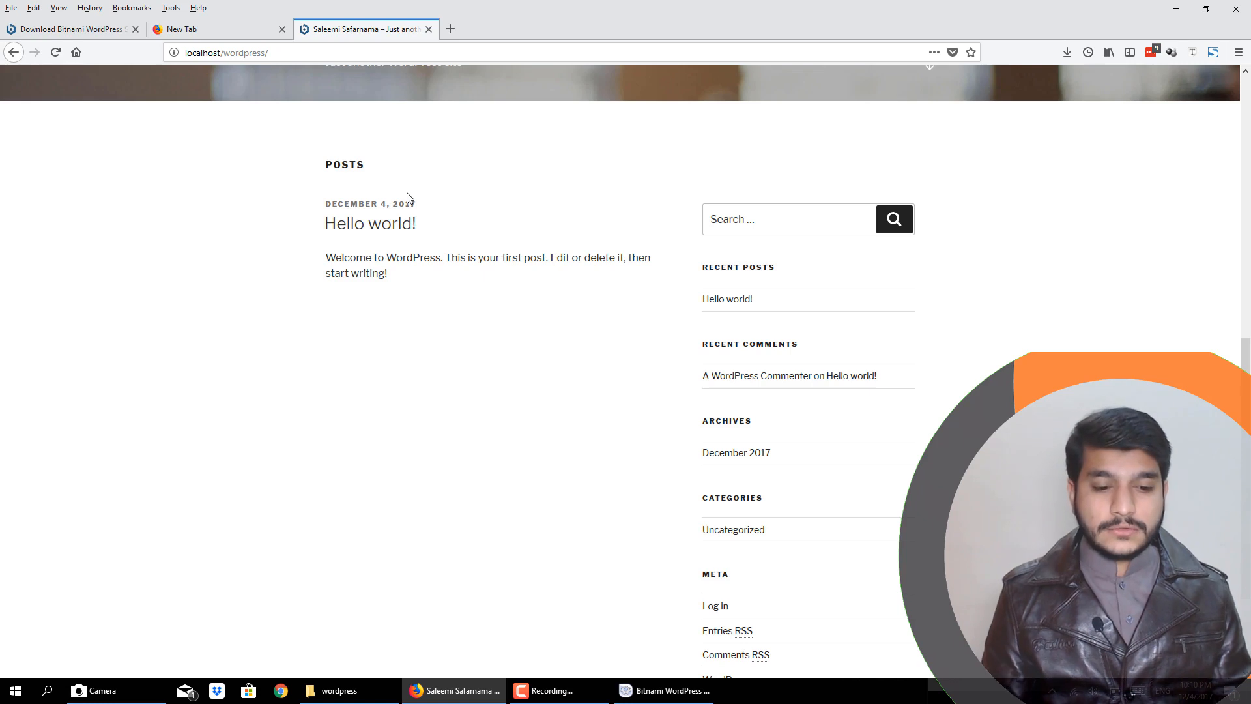
{"action": "scroll", "coordinate": [435, 355], "scroll_direction": "down", "scroll_amount": 3}
{"action": "scroll", "coordinate": [433, 355], "scroll_direction": "up", "scroll_amount": 4}
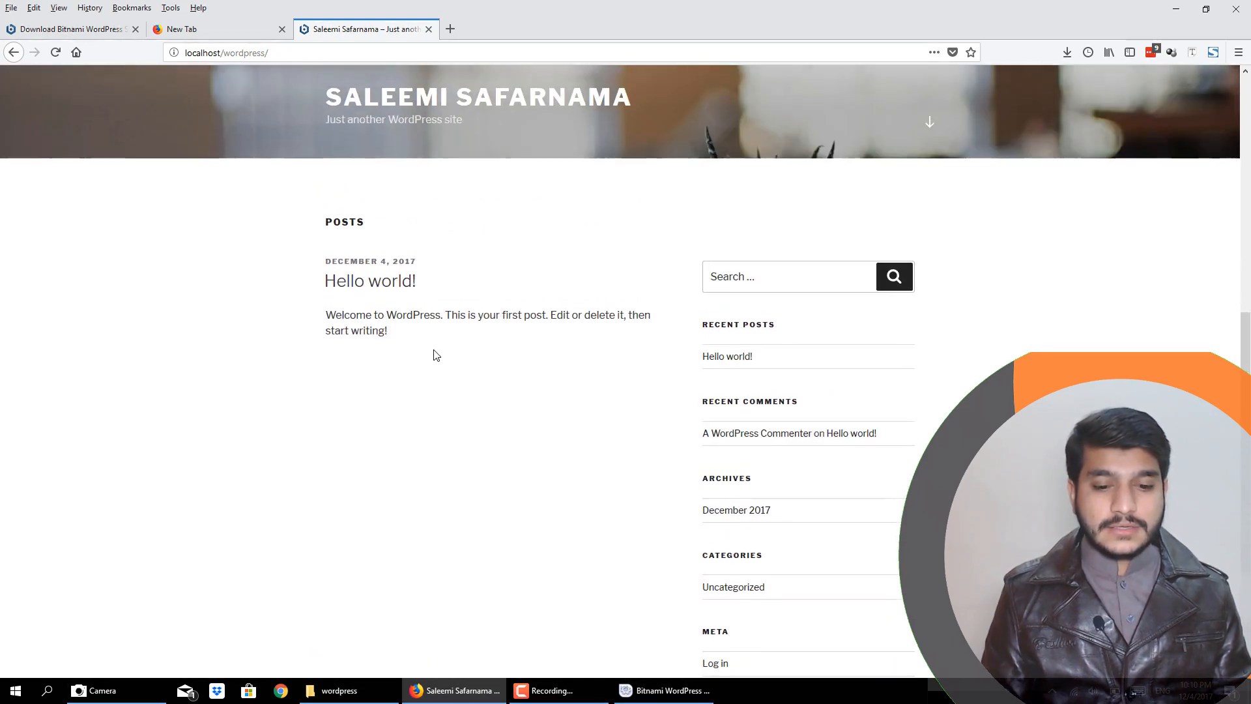
{"action": "left_click", "coordinate": [840, 282]}
{"action": "scroll", "coordinate": [867, 466], "scroll_direction": "down", "scroll_amount": 1}
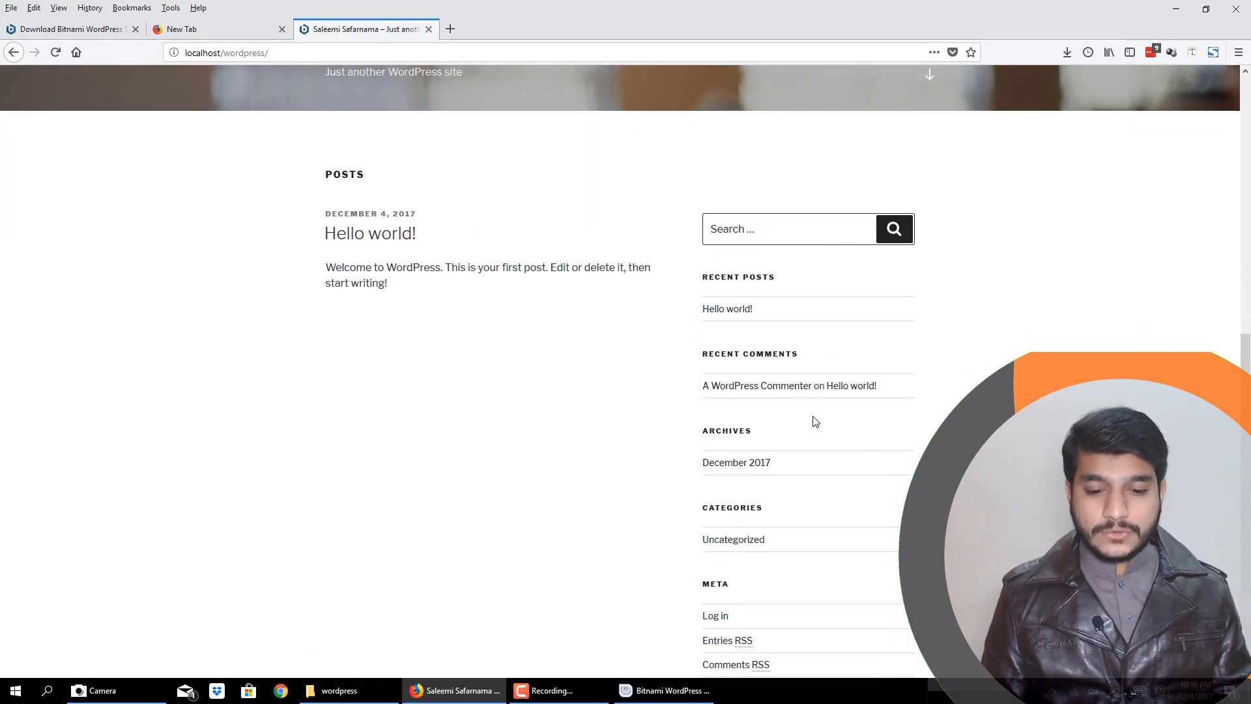
{"action": "scroll", "coordinate": [815, 427], "scroll_direction": "down", "scroll_amount": 2}
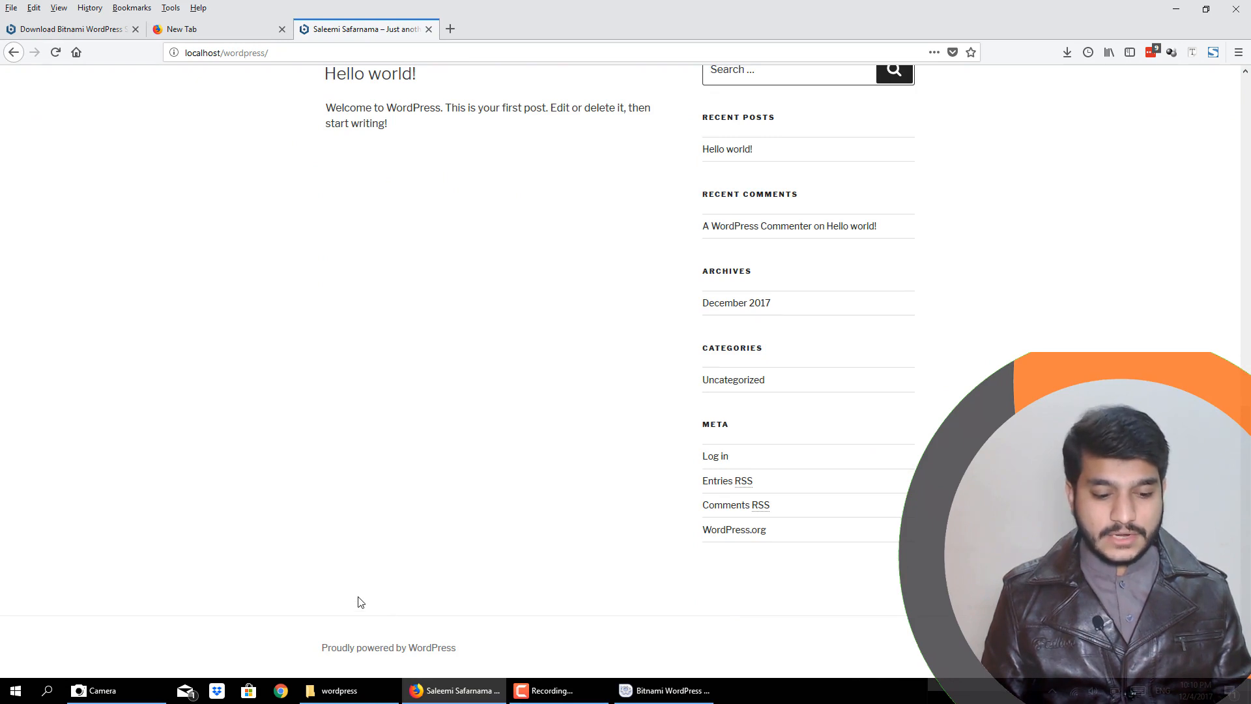
{"action": "scroll", "coordinate": [478, 266], "scroll_direction": "up", "scroll_amount": 10}
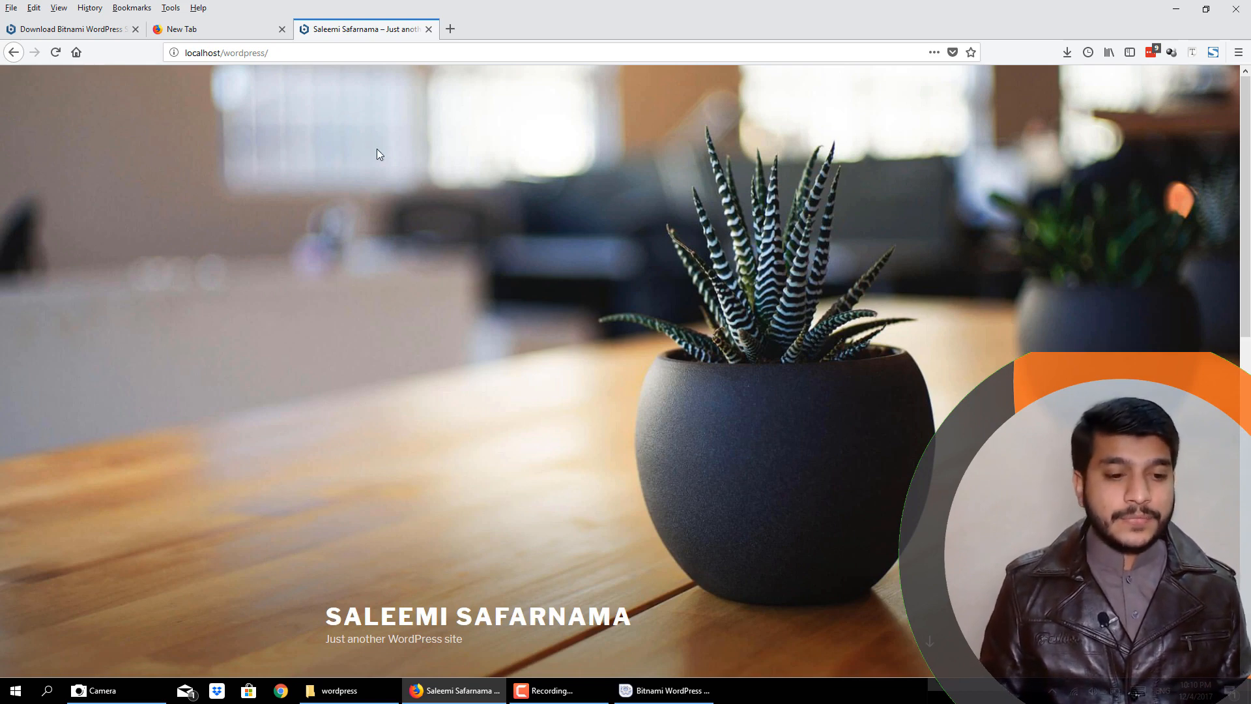
{"action": "scroll", "coordinate": [512, 352], "scroll_direction": "down", "scroll_amount": 5}
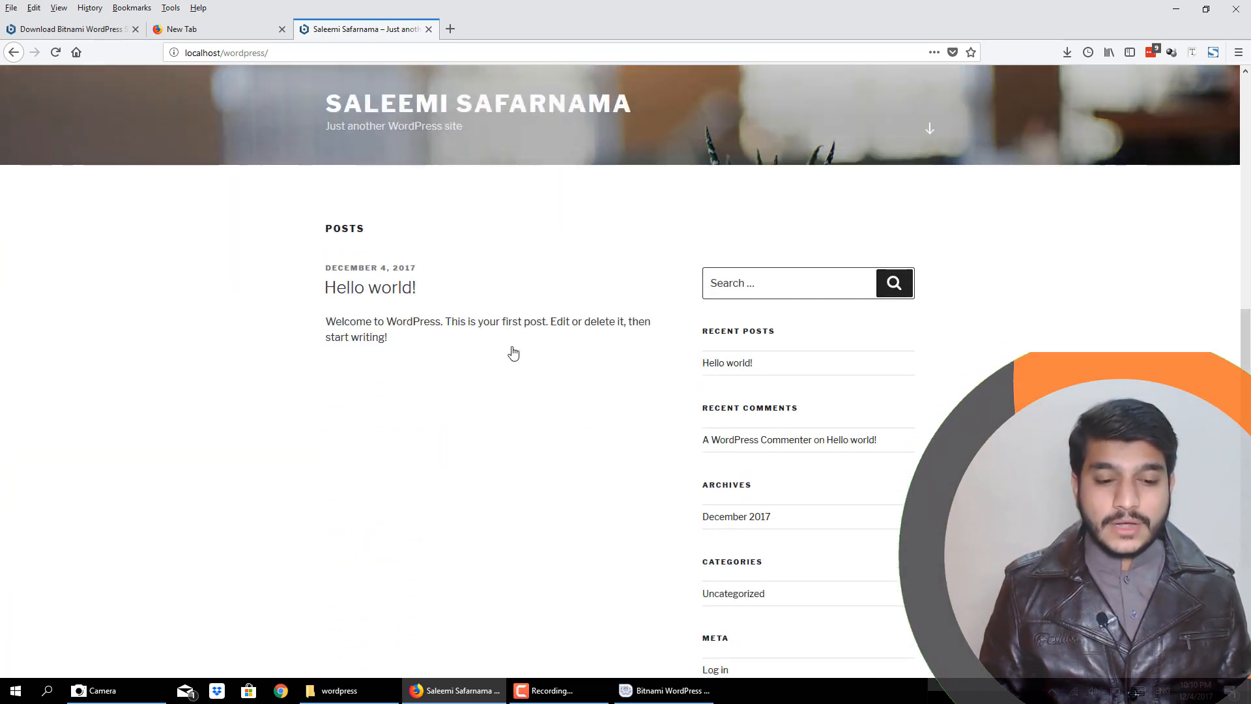
{"action": "scroll", "coordinate": [418, 252], "scroll_direction": "up", "scroll_amount": 5}
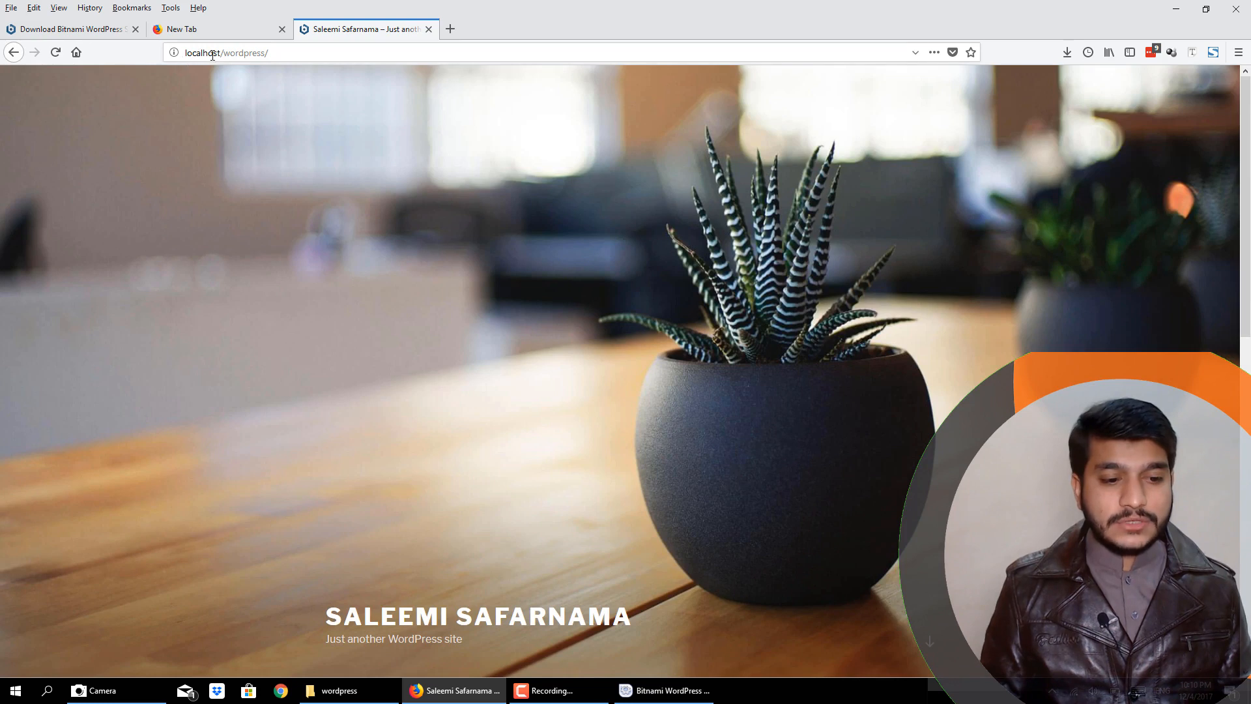
- Open localhost/wordpress in a new browser tab and look over the home page
{"action": "left_click", "coordinate": [456, 30]}
{"action": "type", "text": "lo"}
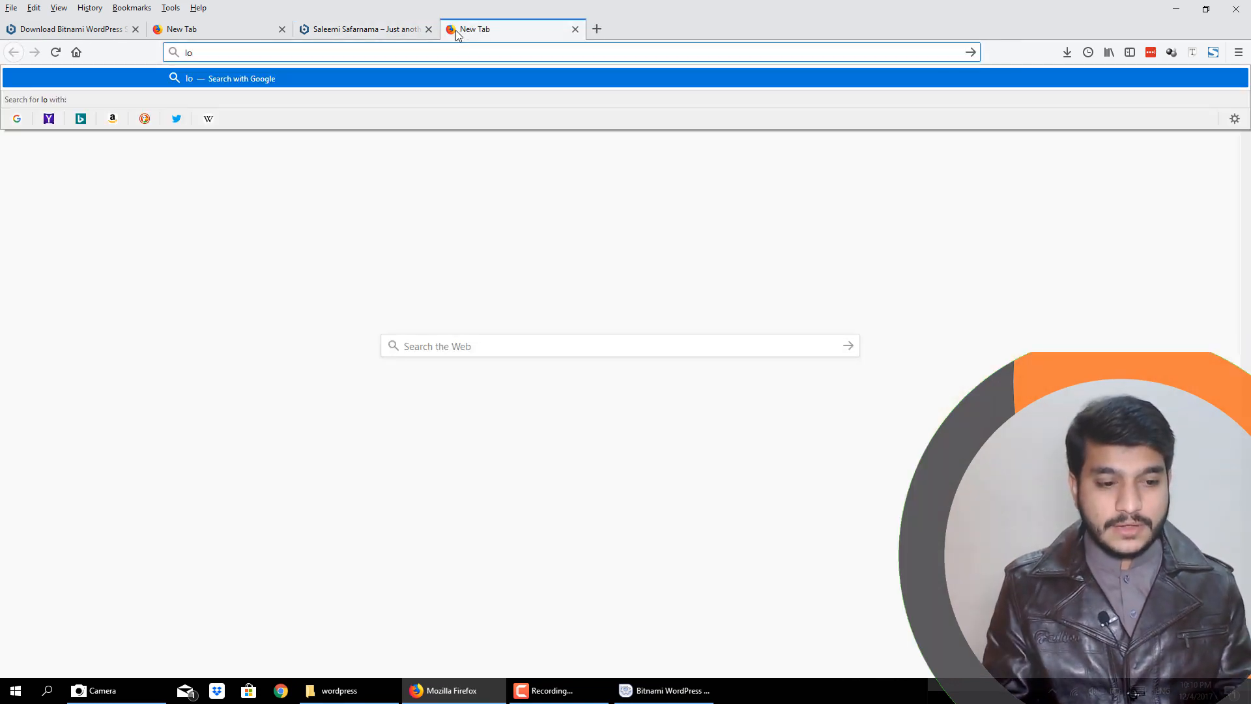
{"action": "type", "text": "calhos"}
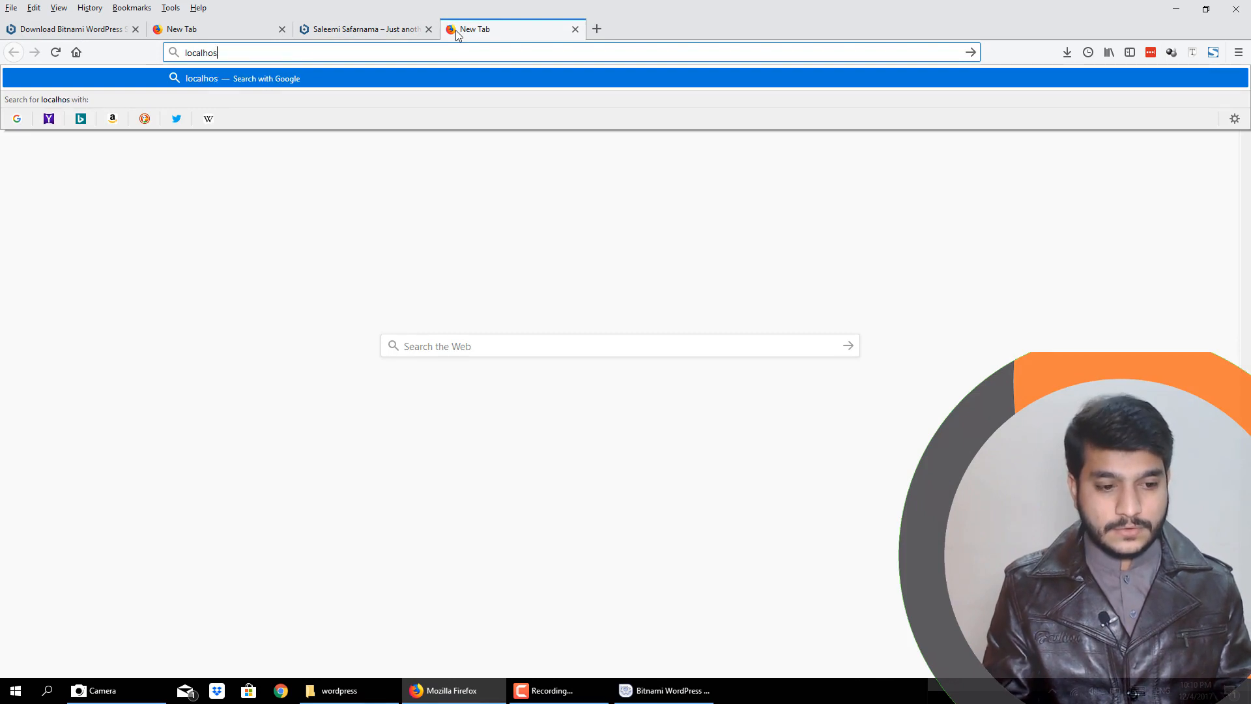
{"action": "type", "text": "t/wordpress"}
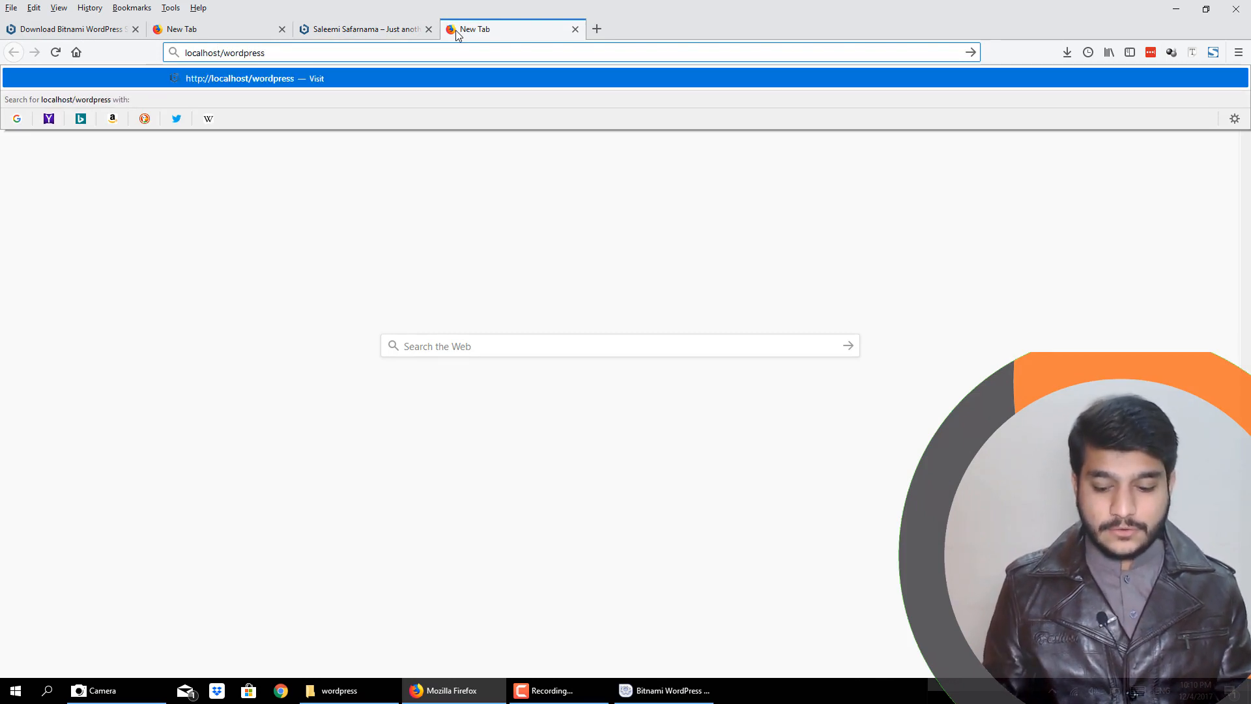
{"action": "key", "text": "Return"}
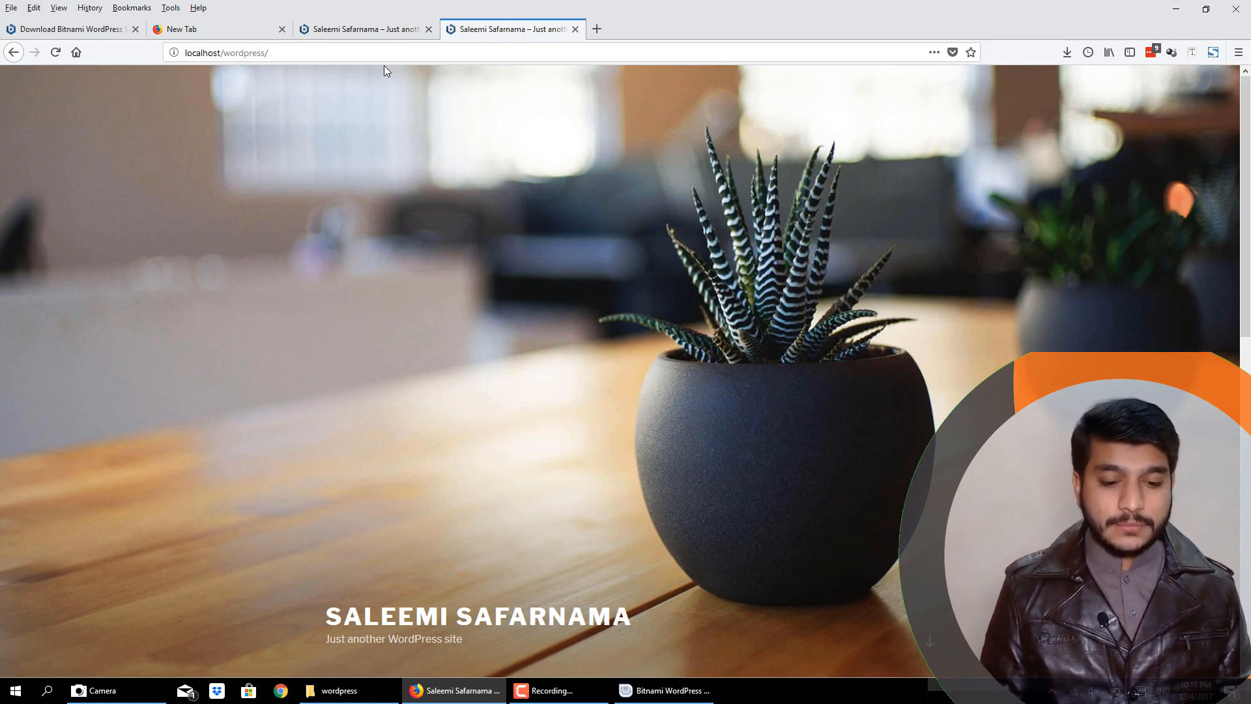
{"action": "scroll", "coordinate": [629, 396], "scroll_direction": "down", "scroll_amount": 10}
{"action": "scroll", "coordinate": [630, 396], "scroll_direction": "up", "scroll_amount": 10}
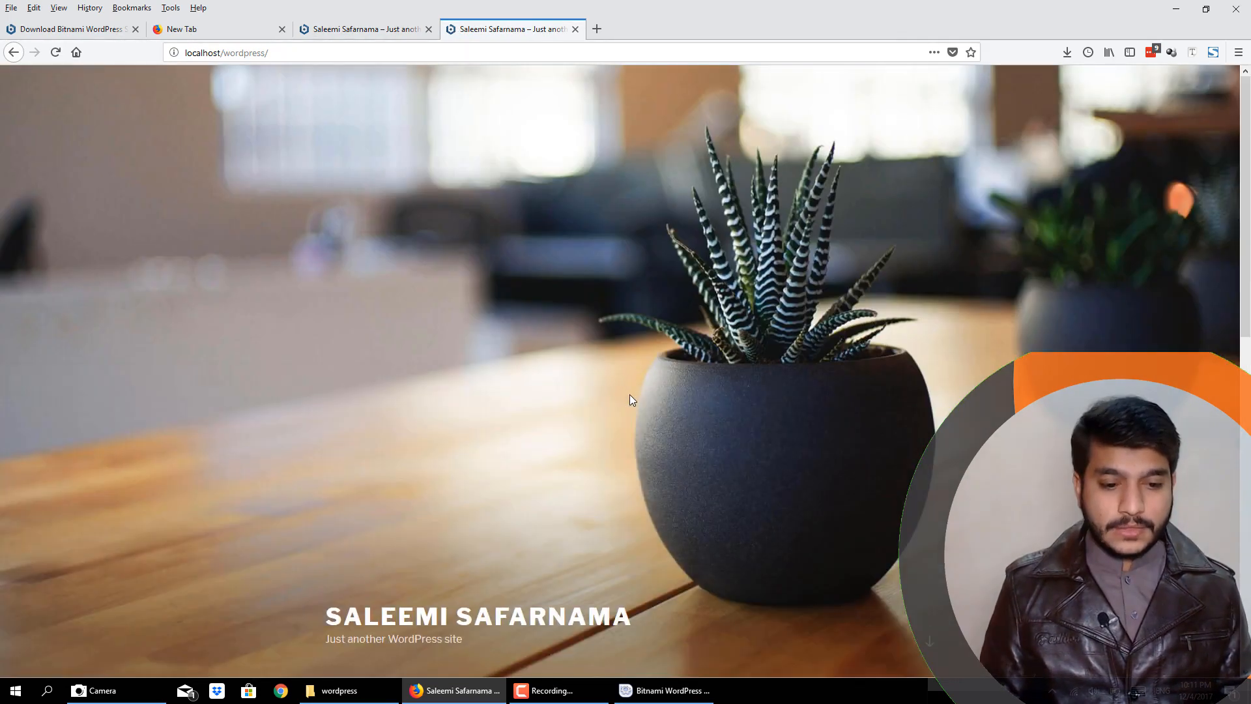
{"action": "scroll", "coordinate": [714, 387], "scroll_direction": "down", "scroll_amount": 10}
{"action": "scroll", "coordinate": [713, 386], "scroll_direction": "up", "scroll_amount": 10}
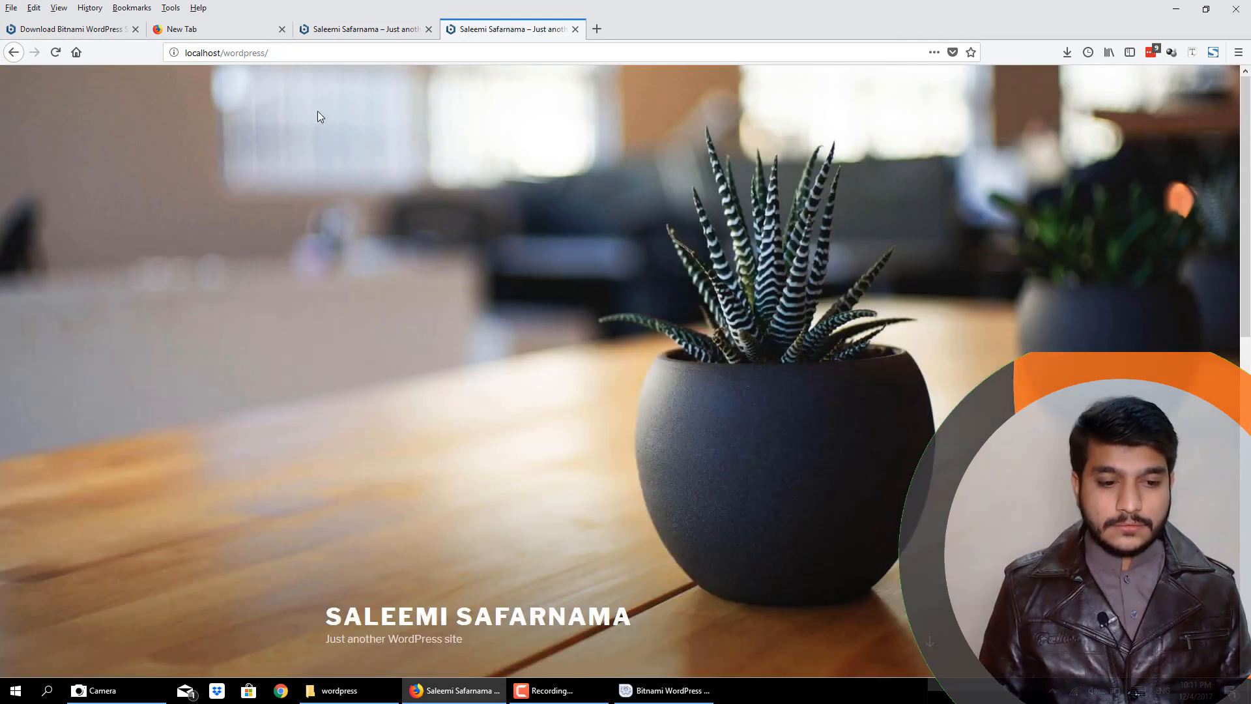
- Return to the first site tab and go to the admin address localhost/wordpress/wp-admin
{"action": "left_click", "coordinate": [334, 30]}
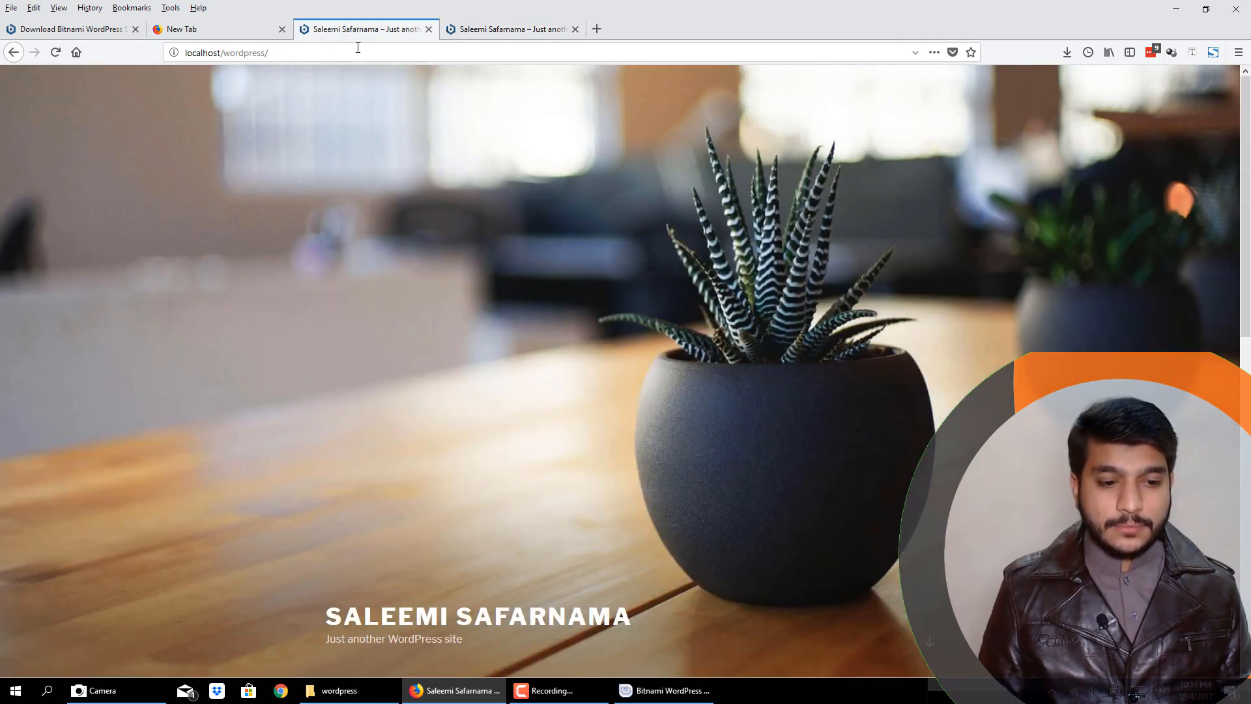
{"action": "left_click", "coordinate": [358, 49]}
{"action": "left_click", "coordinate": [397, 51]}
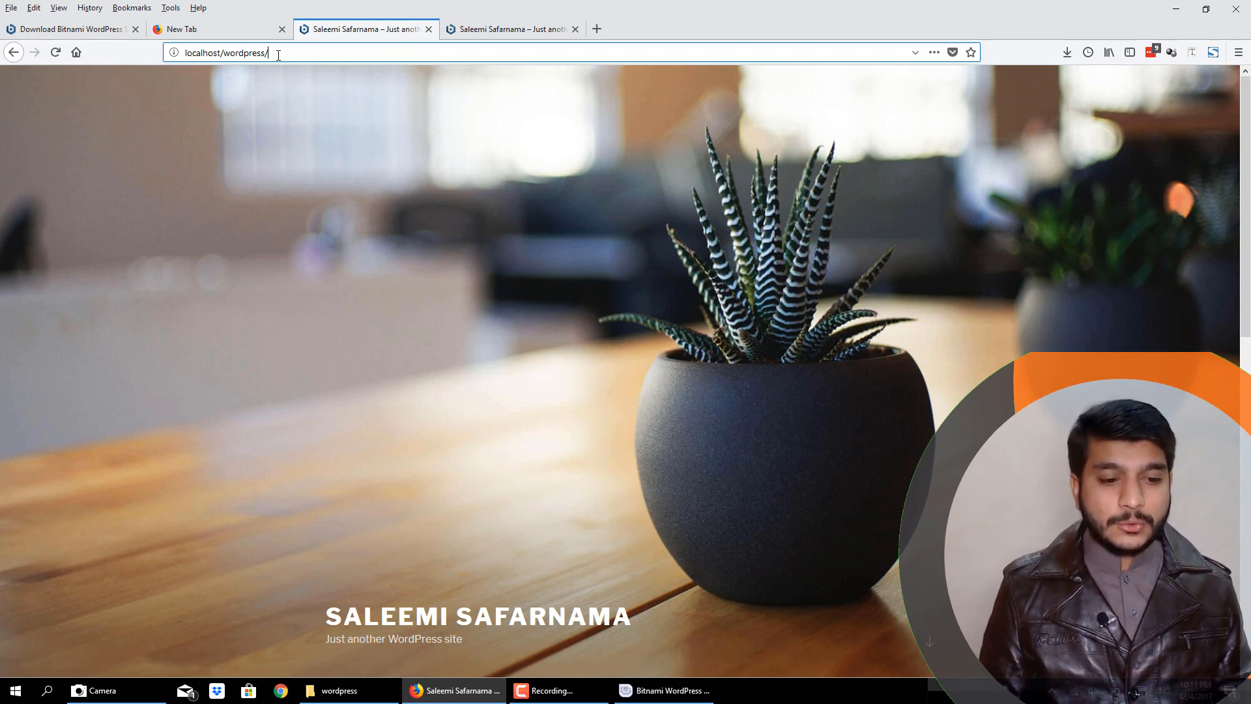
{"action": "left_click_drag", "start_coordinate": [278, 55], "coordinate": [179, 53]}
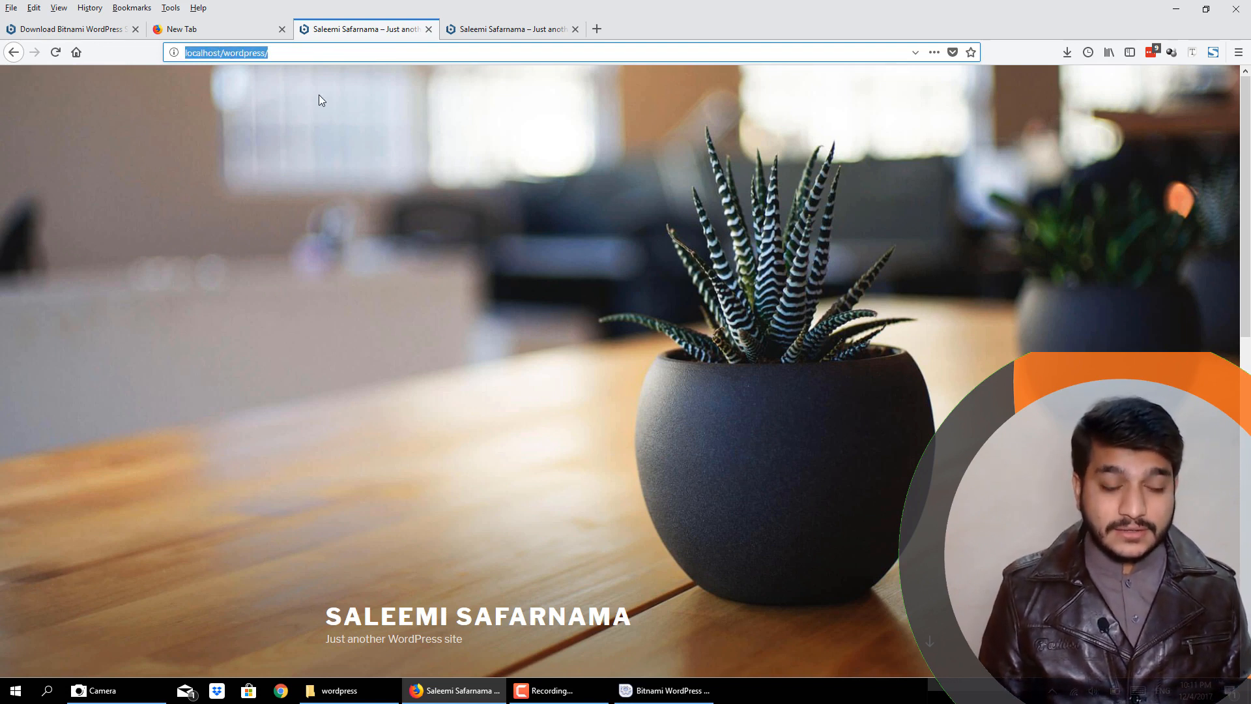
{"action": "left_click", "coordinate": [300, 51]}
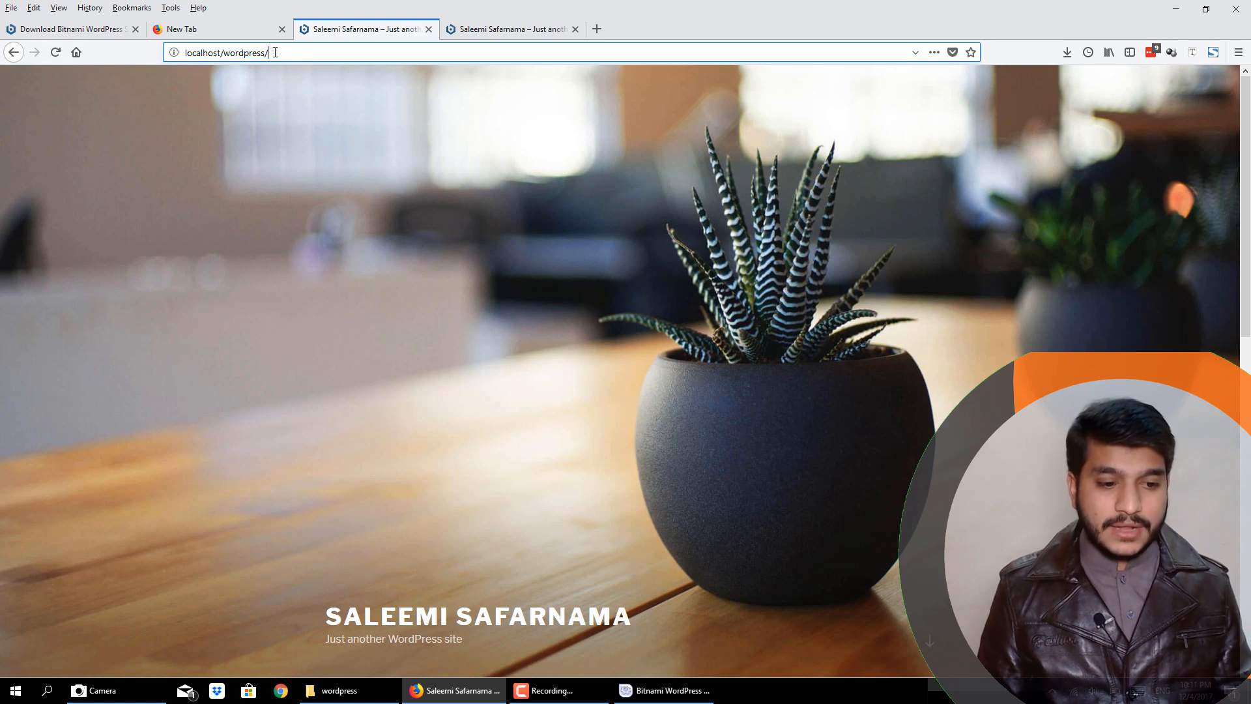
{"action": "type", "text": "w"}
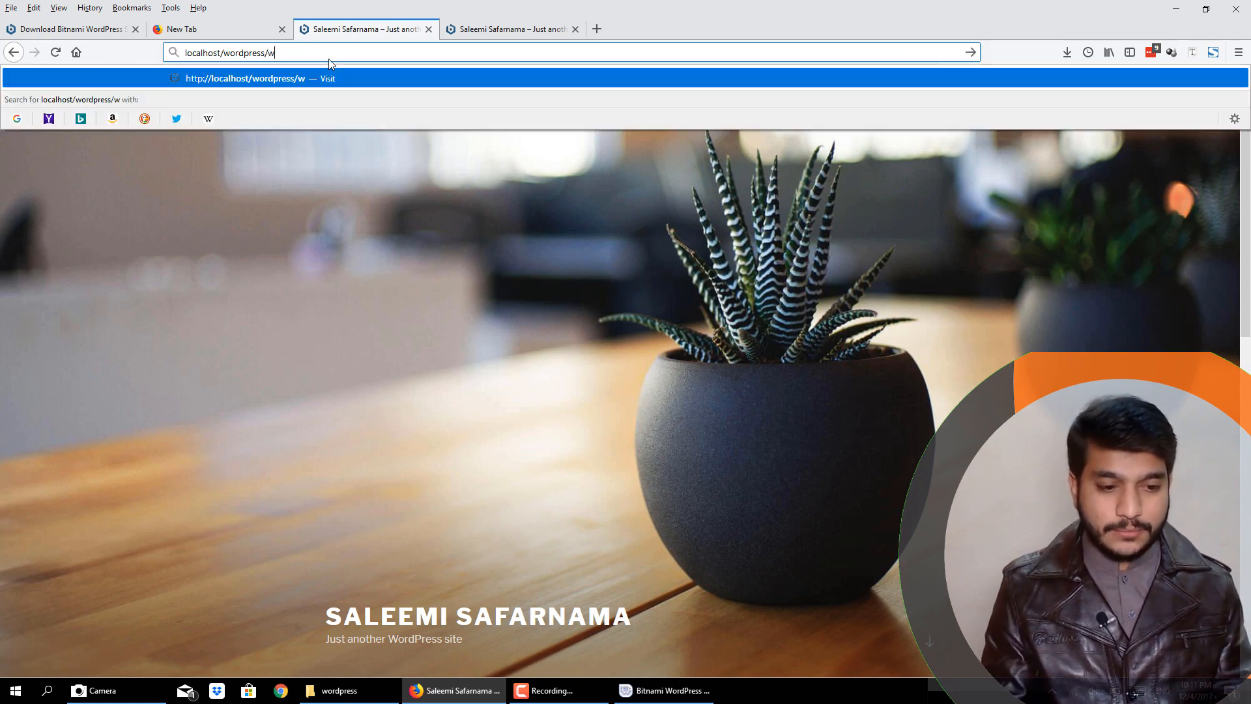
{"action": "type", "text": "p-admin"}
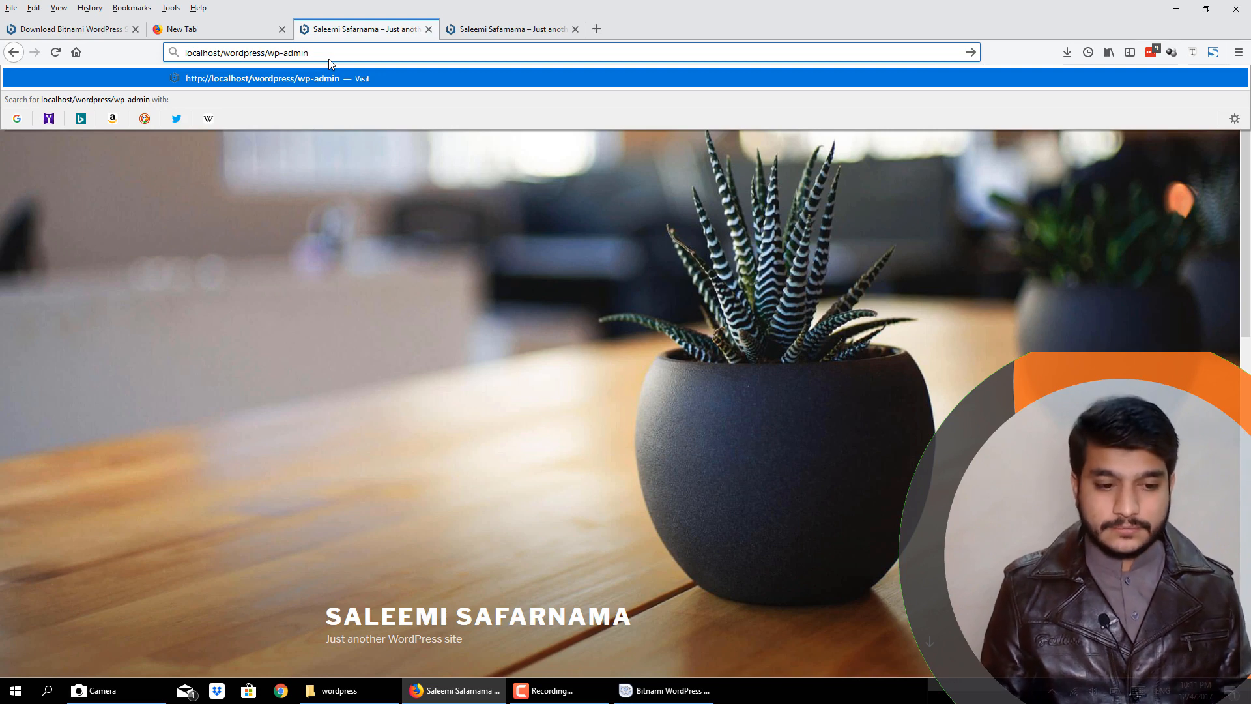
{"action": "key", "text": "Return"}
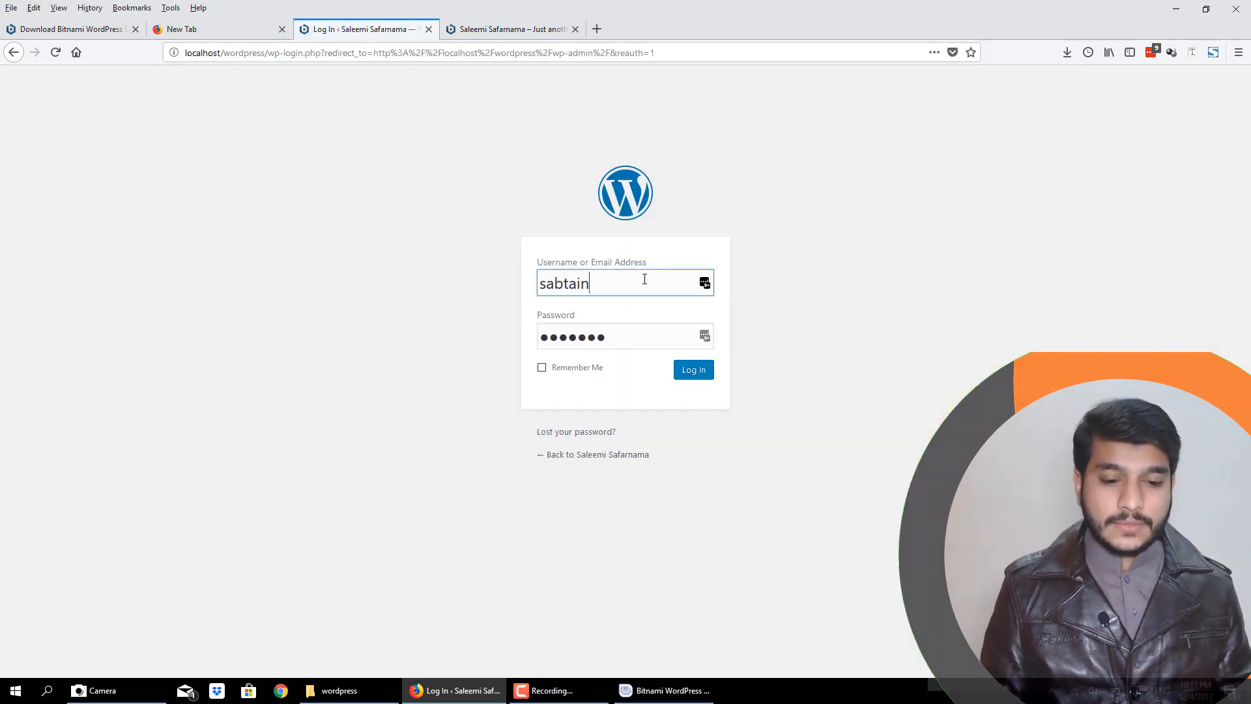
- Log in to WordPress with the administrator's username and the account password
{"action": "left_click_drag", "start_coordinate": [644, 278], "coordinate": [436, 308]}
{"action": "type", "text": "sabtain"}
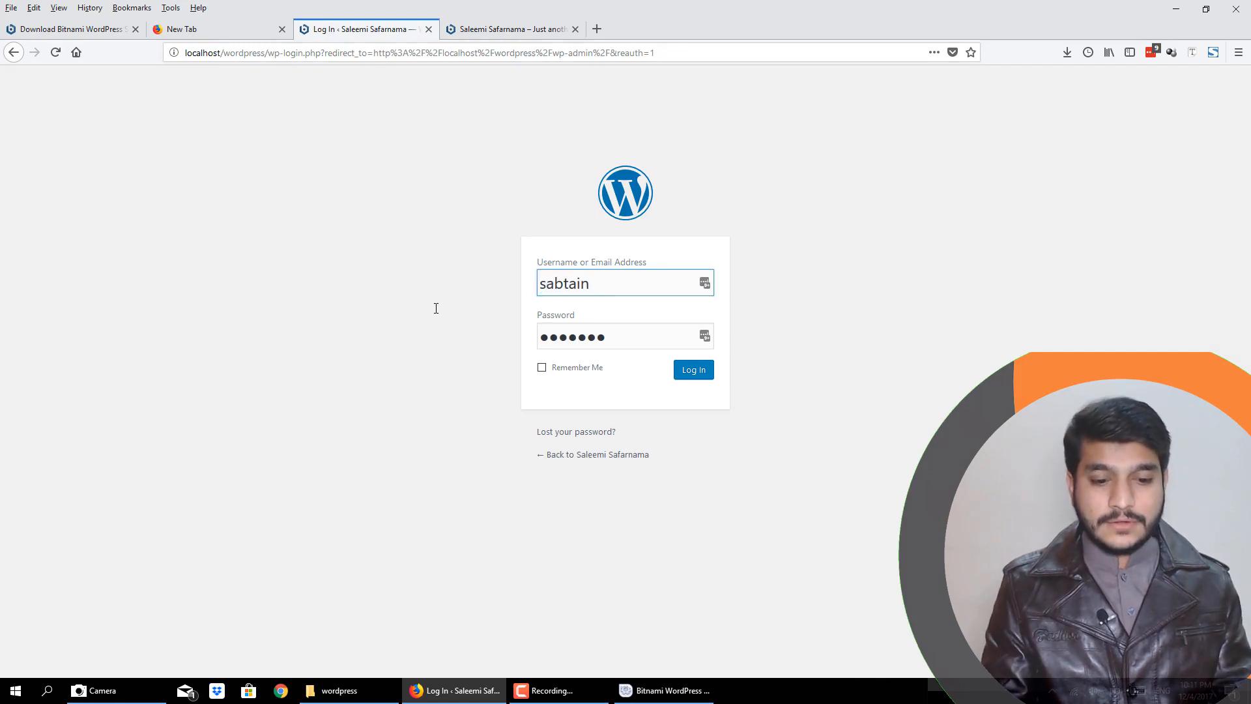
{"action": "key", "text": "Tab"}
{"action": "type", "text": "**********"}
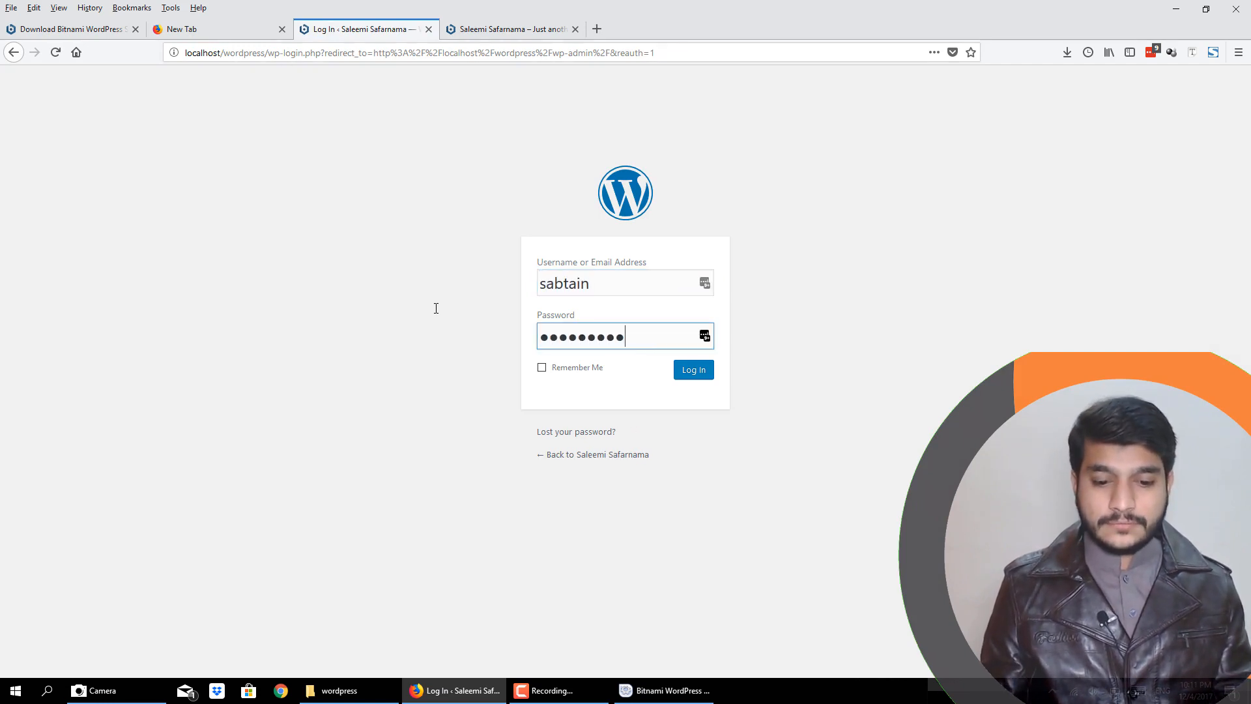
{"action": "left_click", "coordinate": [706, 375]}
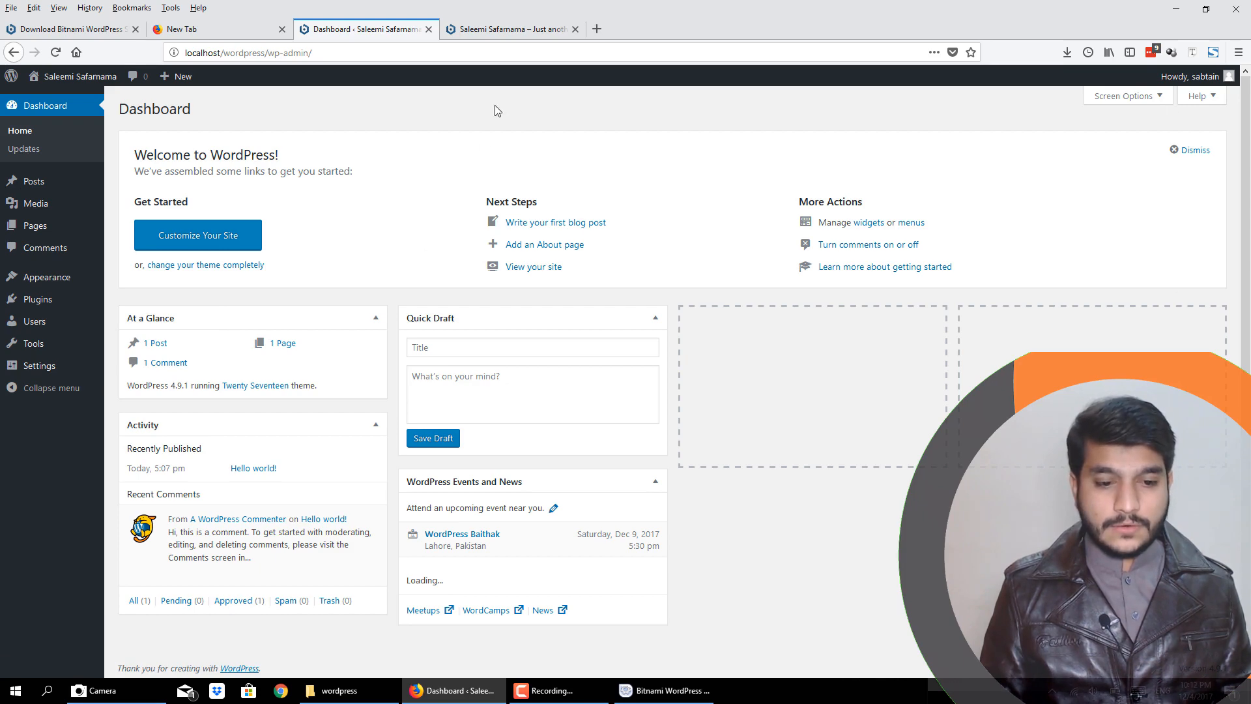
- Examine the public site at localhost/wordpress and compare it with the admin dashboard
{"action": "left_click", "coordinate": [508, 28]}
{"action": "scroll", "coordinate": [895, 232], "scroll_direction": "down", "scroll_amount": 10}
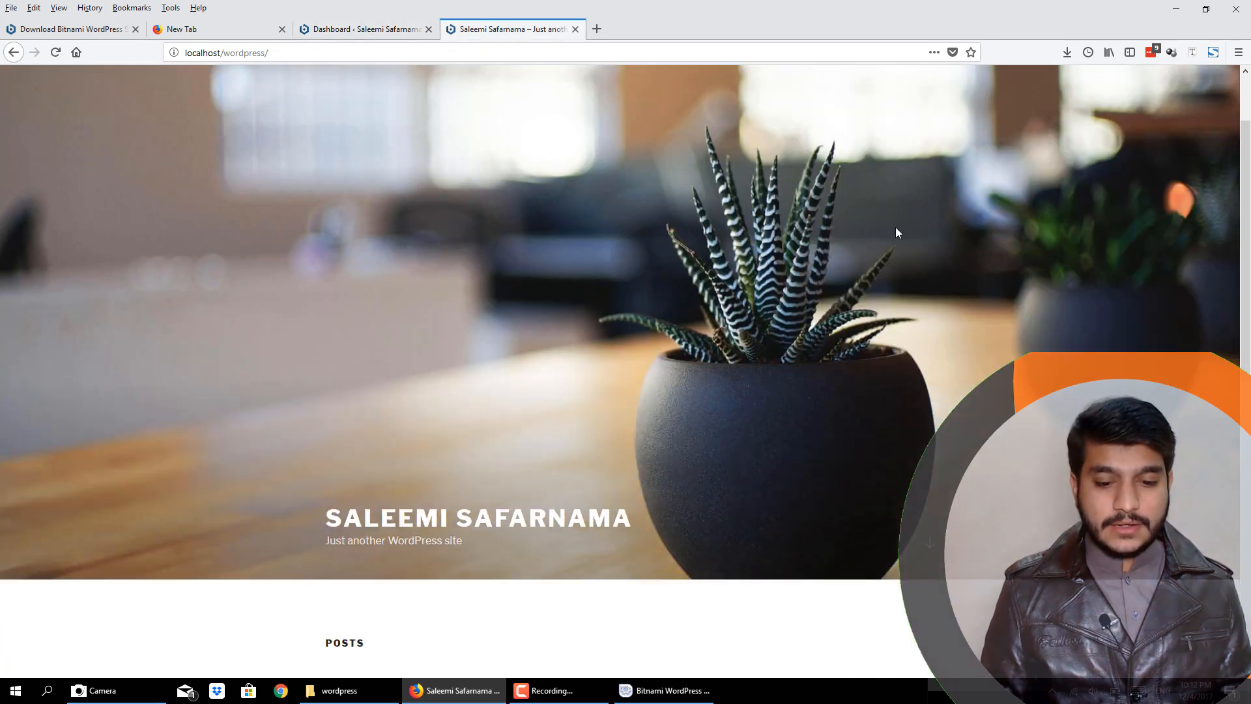
{"action": "scroll", "coordinate": [894, 223], "scroll_direction": "up", "scroll_amount": 10}
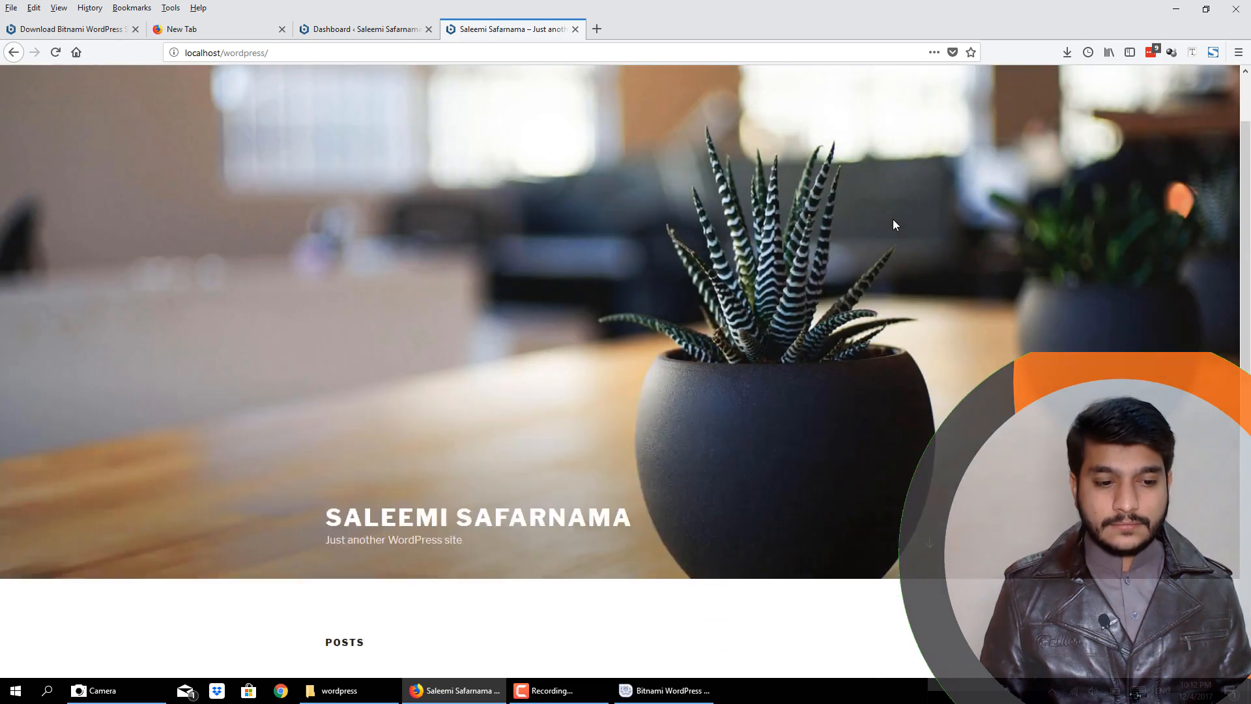
{"action": "left_click", "coordinate": [293, 52]}
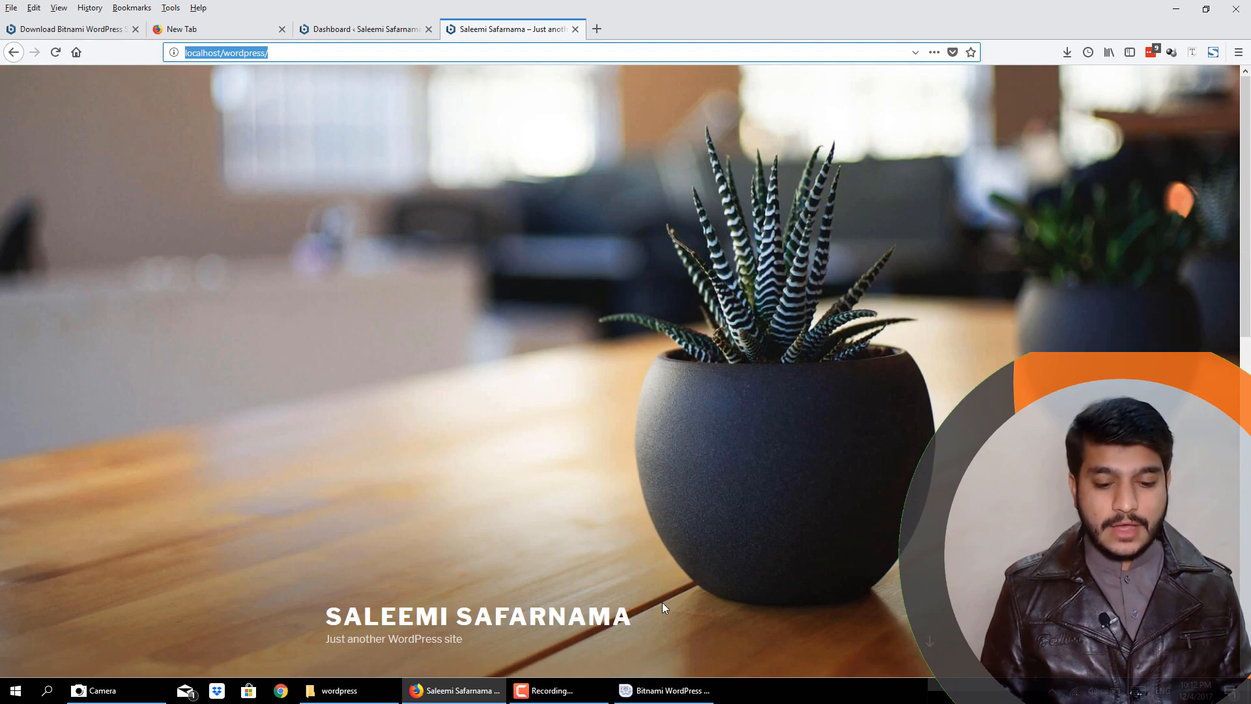
{"action": "left_click", "coordinate": [667, 690]}
{"action": "left_click", "coordinate": [693, 537]}
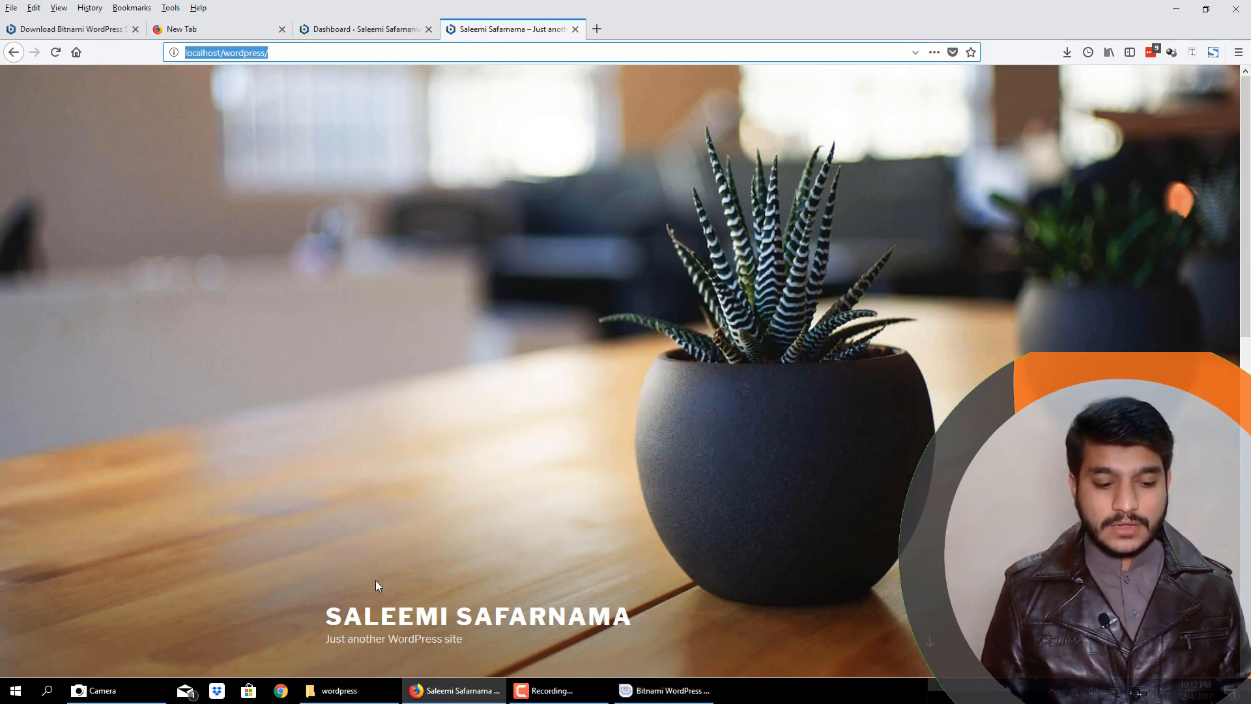
{"action": "scroll", "coordinate": [444, 566], "scroll_direction": "down", "scroll_amount": 5}
{"action": "scroll", "coordinate": [447, 571], "scroll_direction": "up", "scroll_amount": 5}
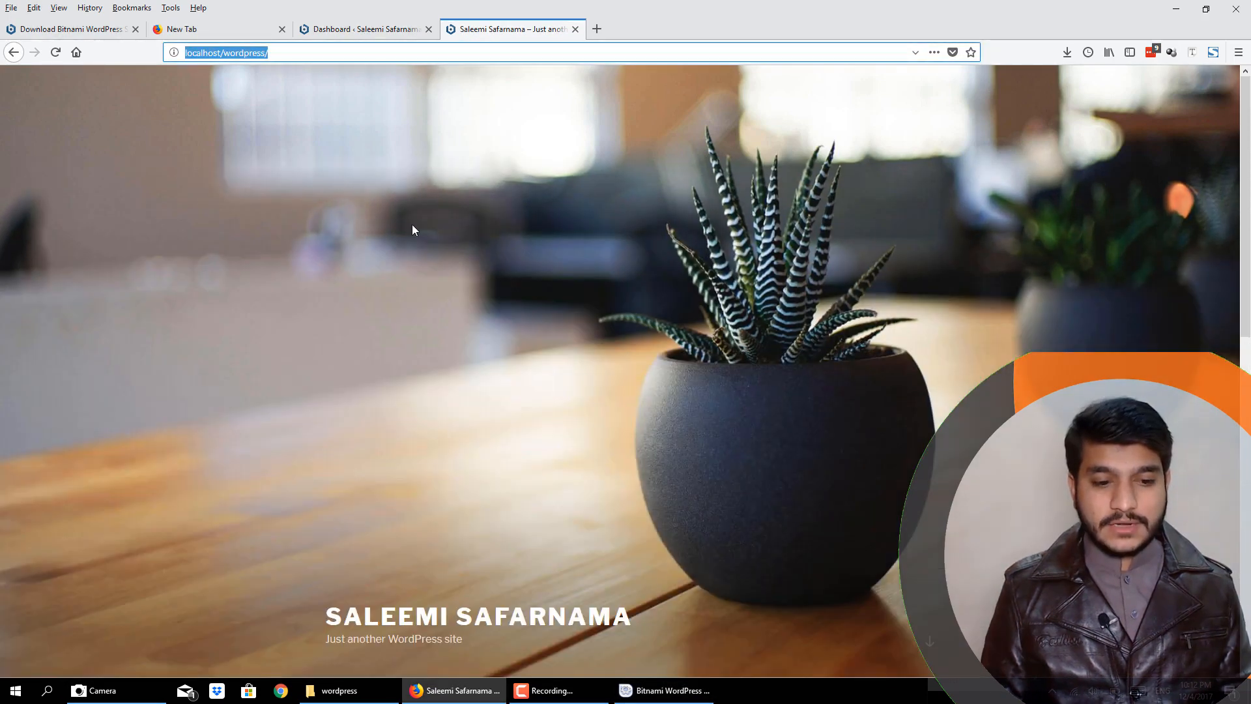
{"action": "left_click", "coordinate": [356, 30]}
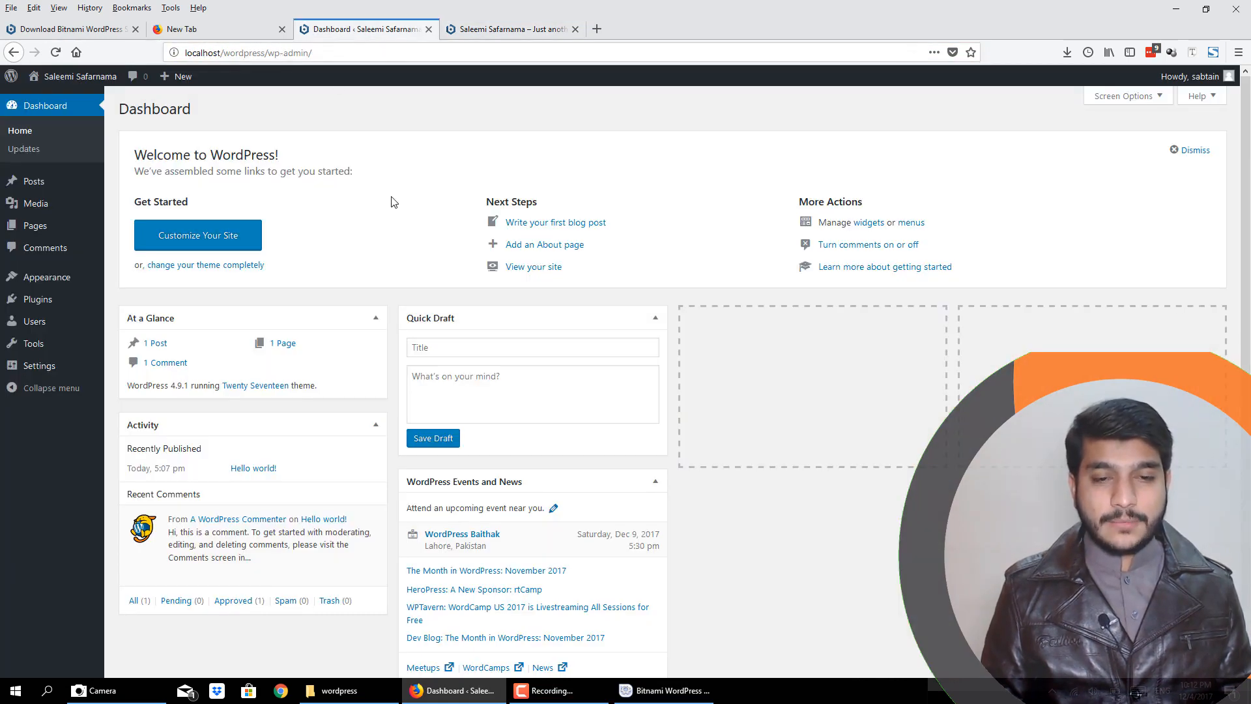
{"action": "left_click", "coordinate": [506, 34]}
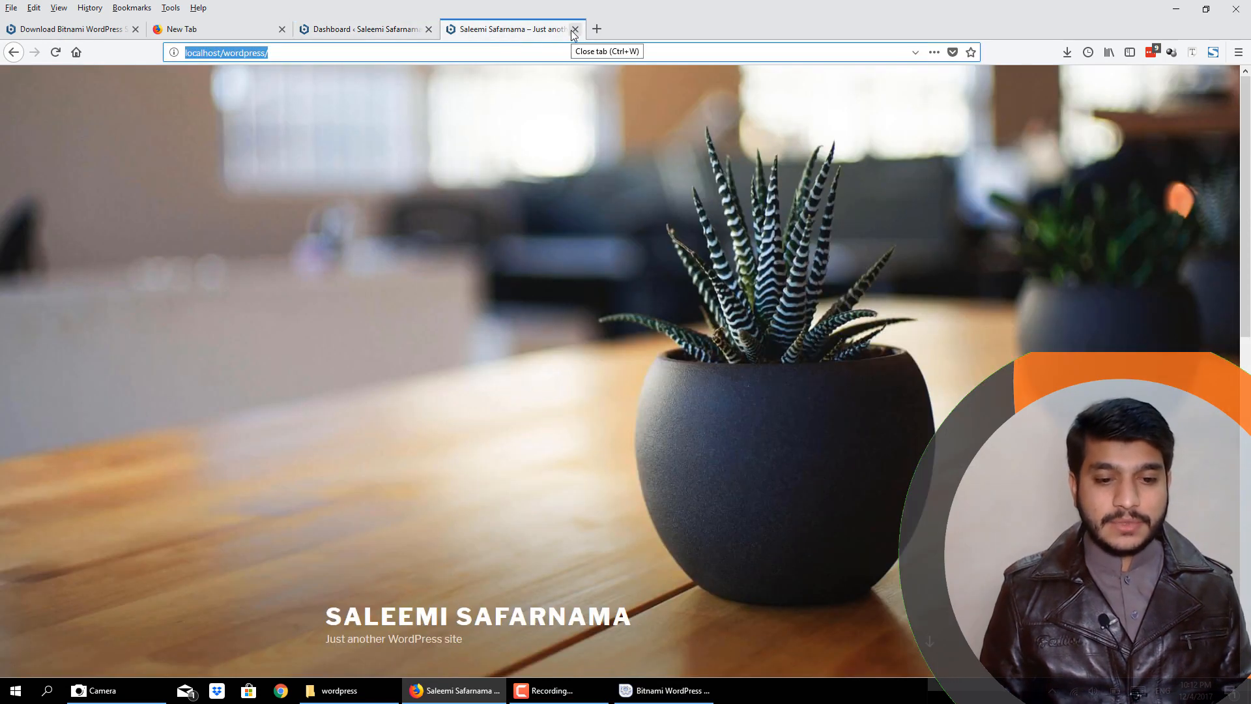
- Close the public site tab, open the dashboard's Visit Site link in a new tab and switch to it
{"action": "left_click", "coordinate": [572, 30]}
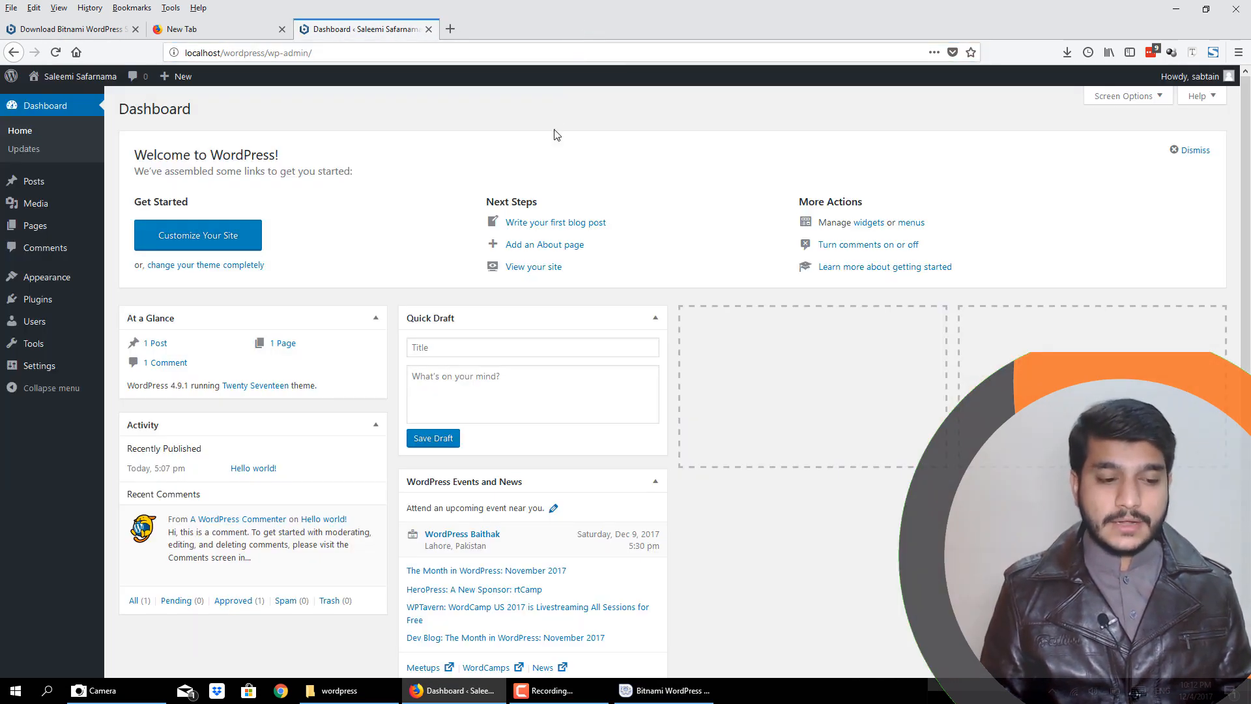
{"action": "mouse_move", "coordinate": [72, 83]}
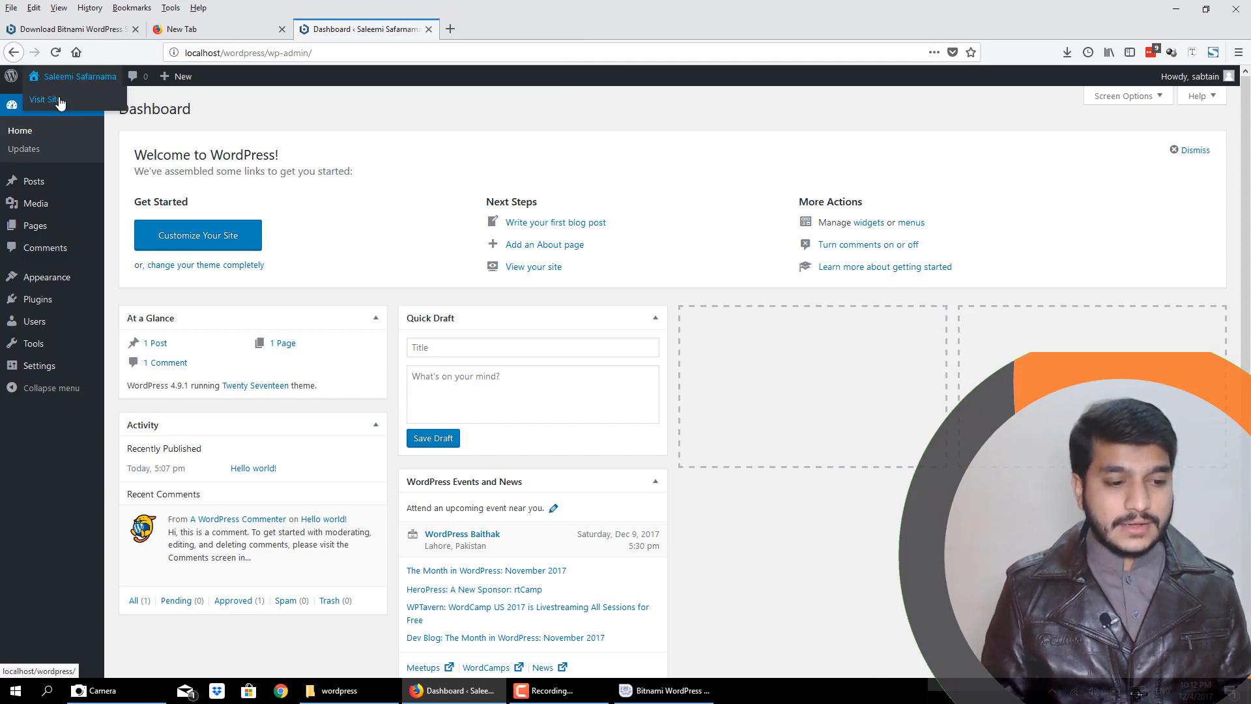
{"action": "right_click", "coordinate": [60, 102]}
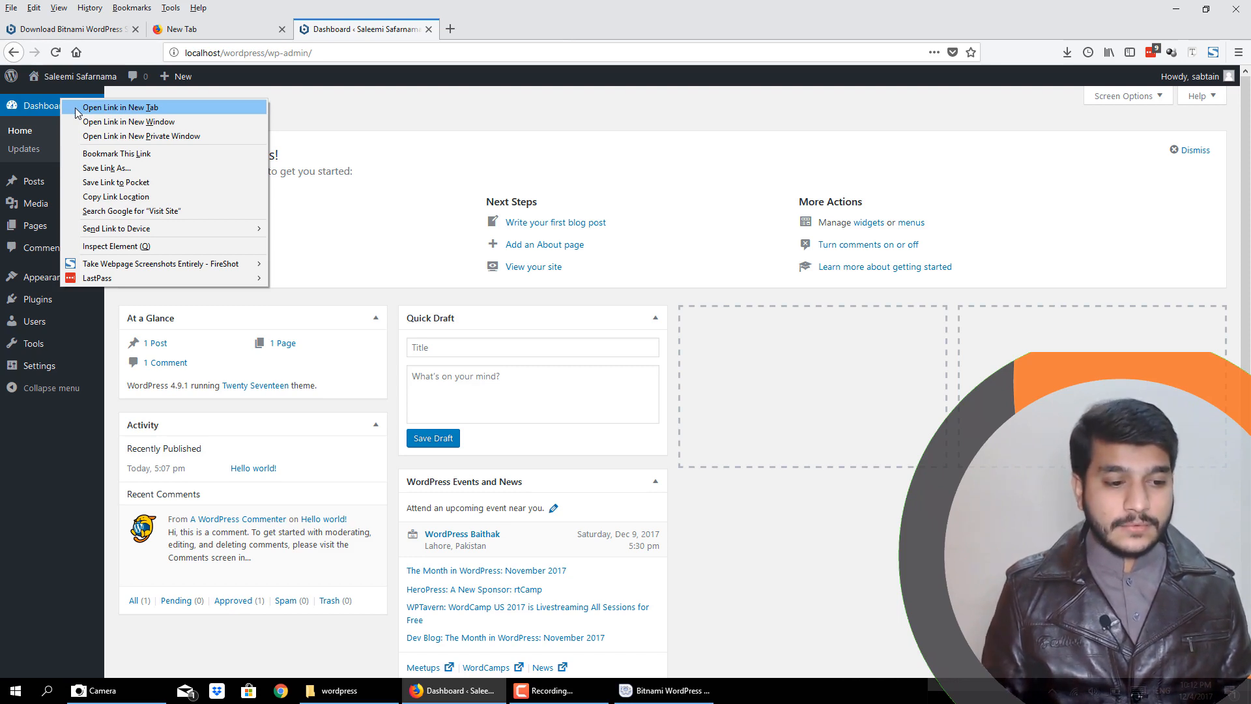
{"action": "left_click", "coordinate": [76, 107]}
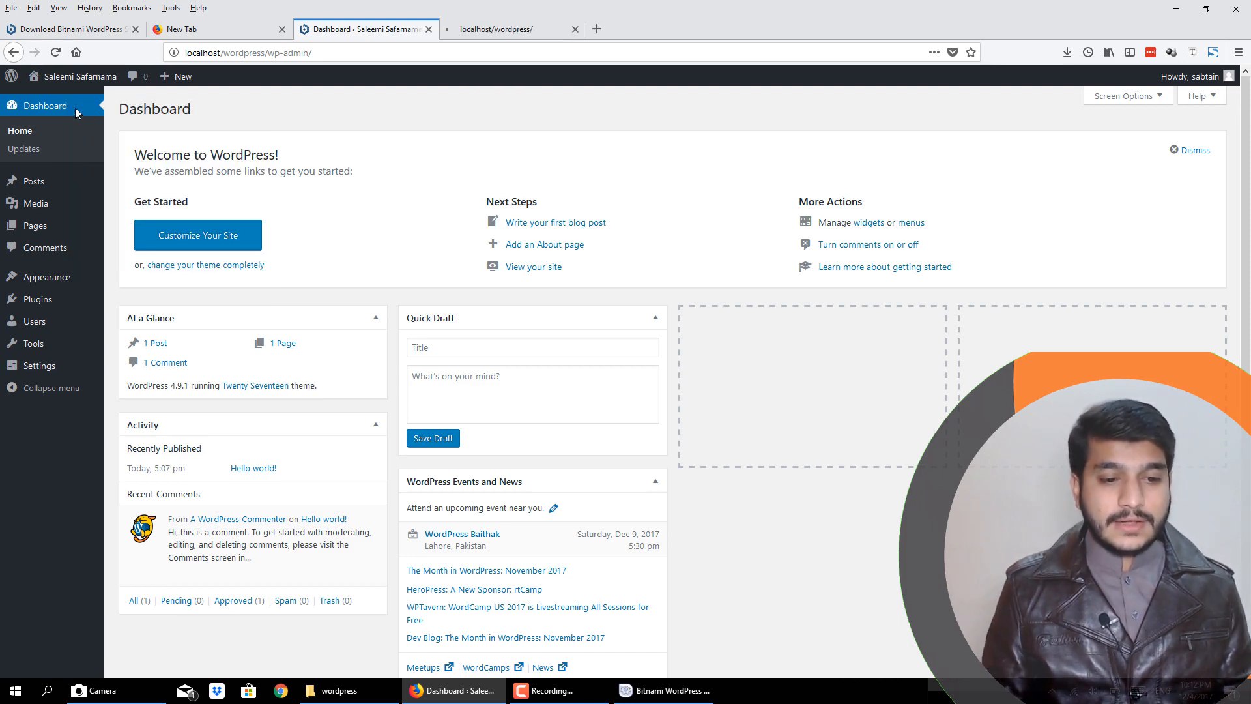
{"action": "left_click", "coordinate": [512, 31]}
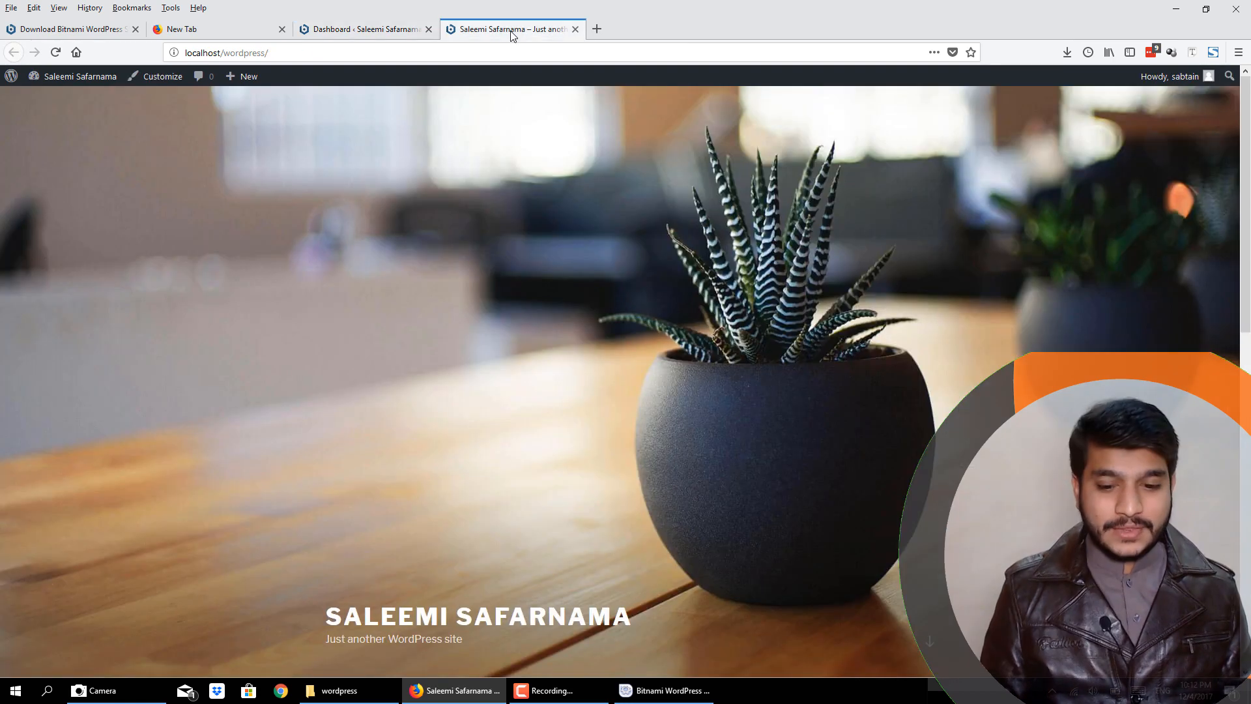
- Look over the home page as a logged-in administrator and return to the dashboard
{"action": "scroll", "coordinate": [581, 325], "scroll_direction": "down", "scroll_amount": 10}
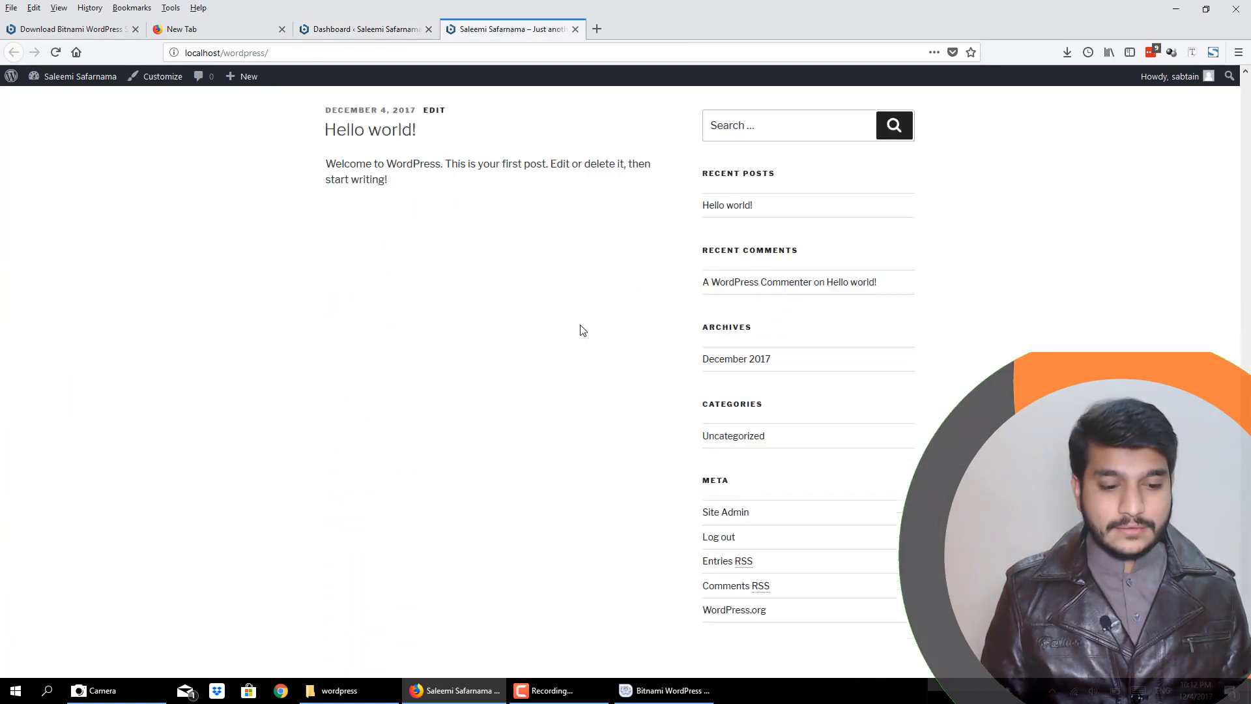
{"action": "scroll", "coordinate": [581, 325], "scroll_direction": "up", "scroll_amount": 8}
{"action": "scroll", "coordinate": [579, 329], "scroll_direction": "up", "scroll_amount": 3}
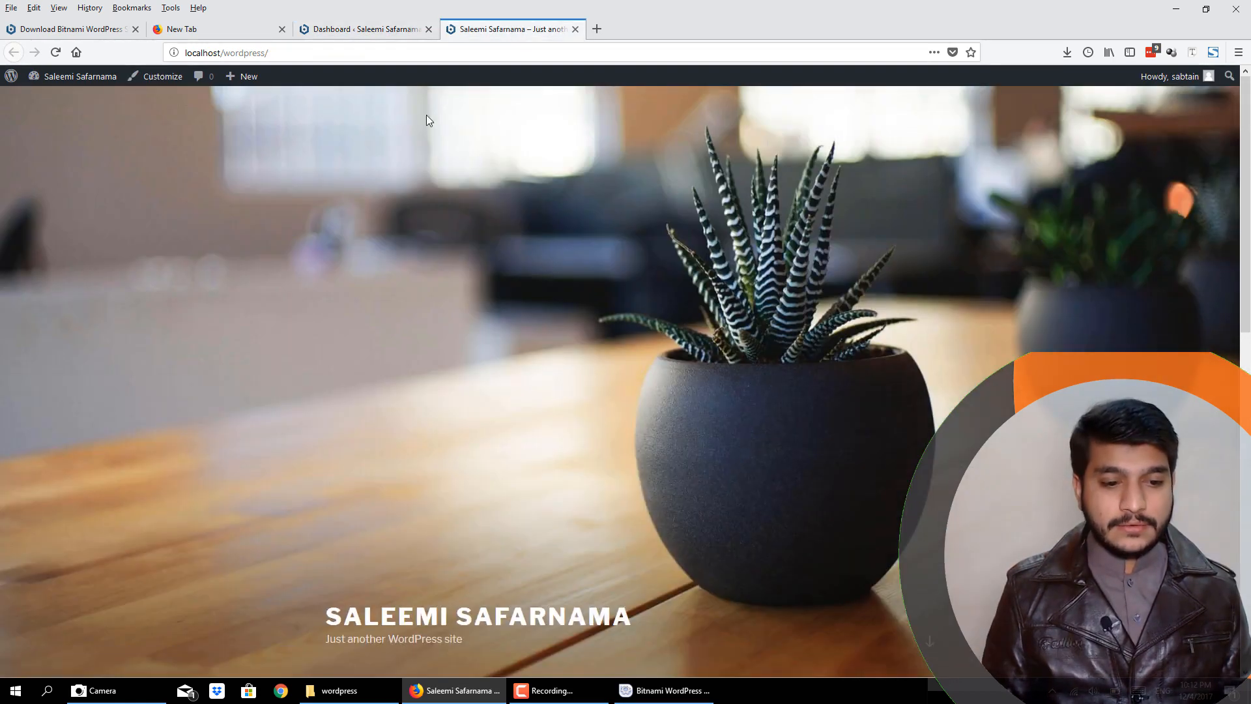
{"action": "left_click", "coordinate": [362, 29]}
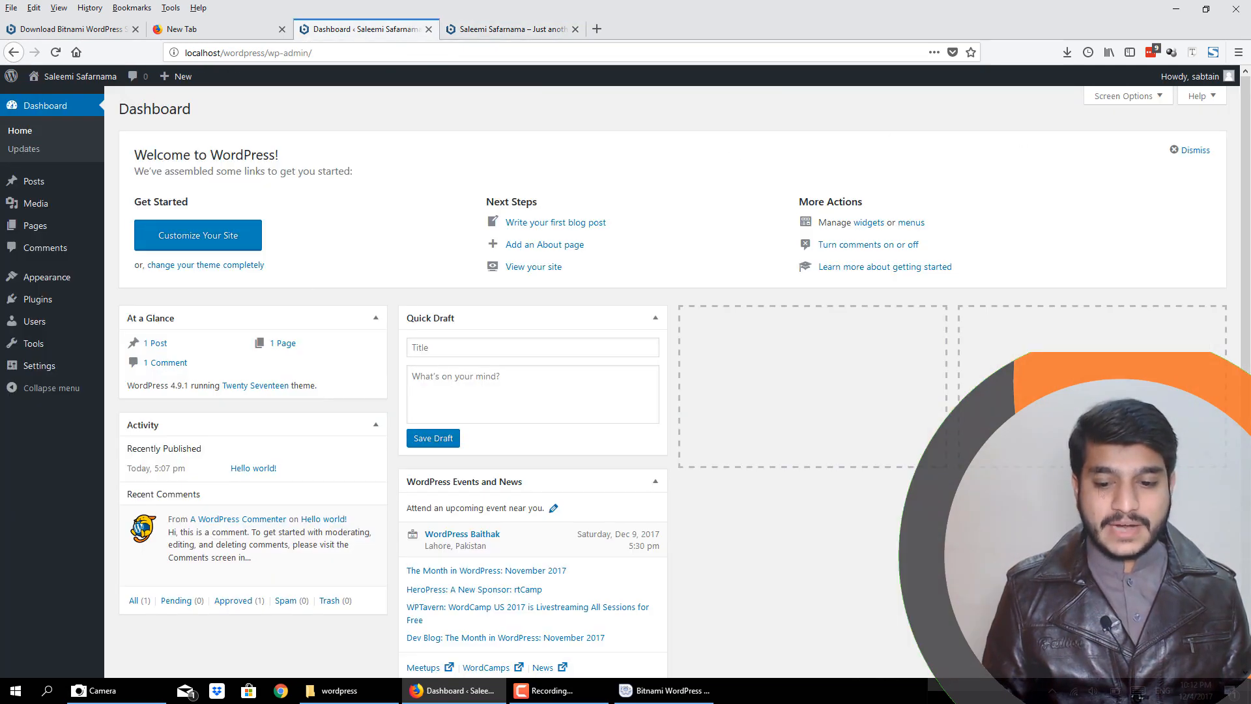